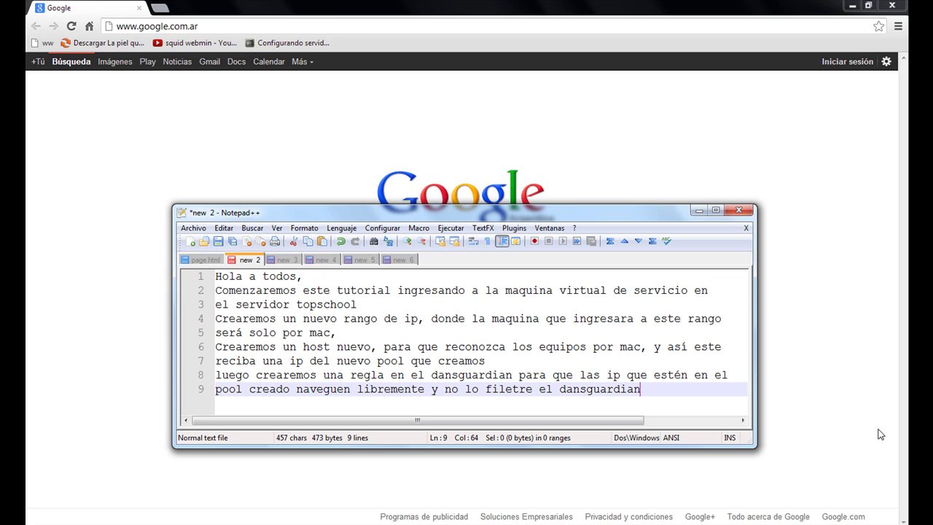
Step: Show the "new 3" note, put the notes window away, and open 172.16.0.10 in a new Chrome tab
{"action": "left_click", "coordinate": [282, 261]}
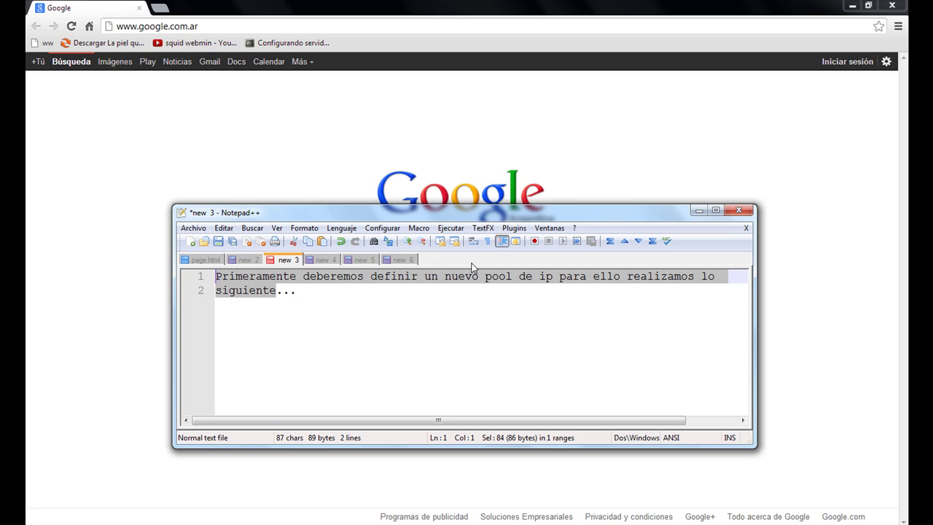
{"action": "left_click", "coordinate": [698, 210]}
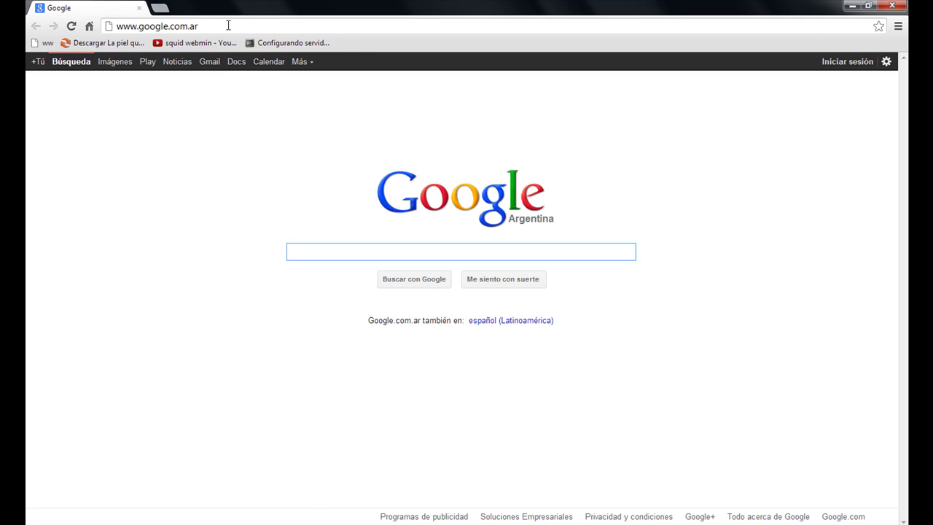
{"action": "left_click", "coordinate": [228, 25]}
{"action": "key", "text": "ctrl+t"}
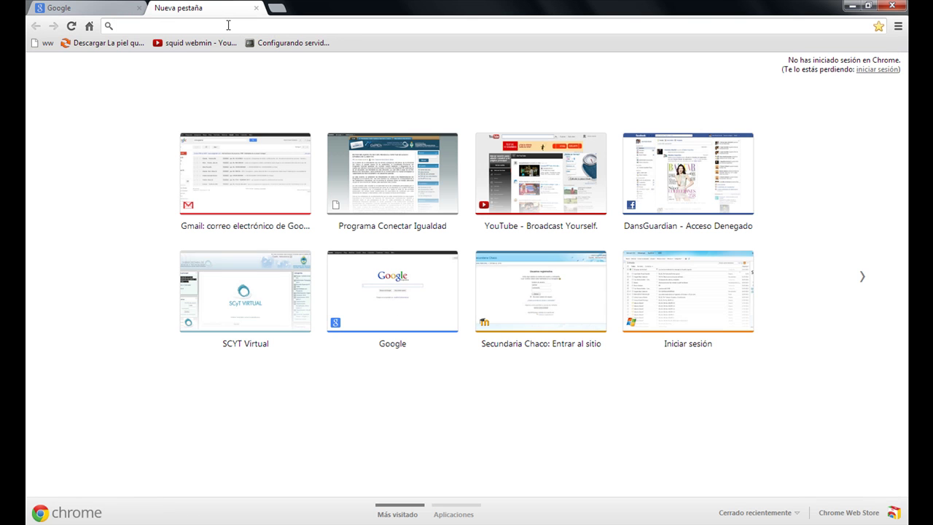
{"action": "type", "text": "172.16"}
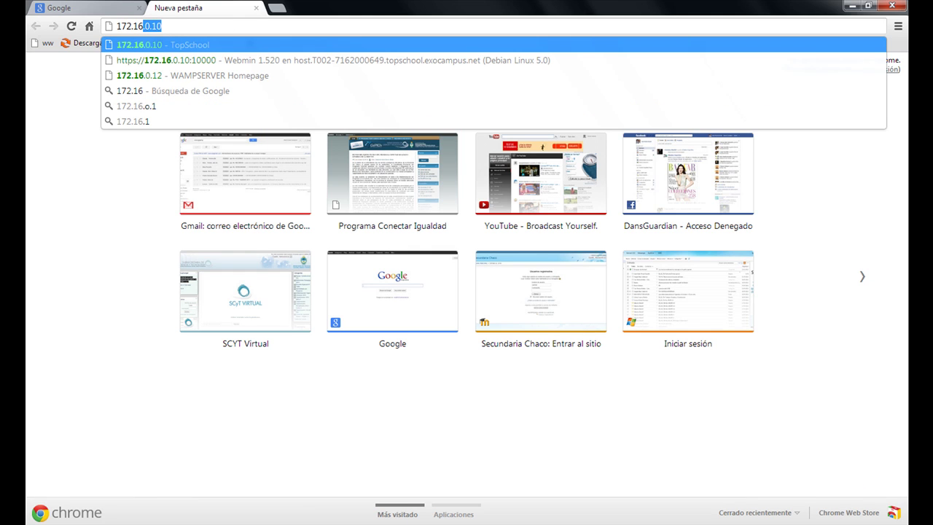
{"action": "type", "text": ".0."}
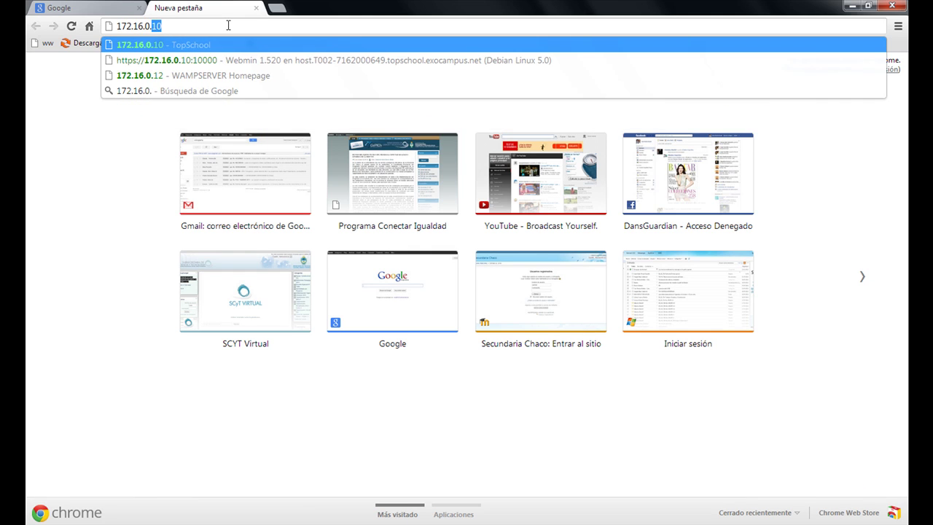
{"action": "key", "text": "Return"}
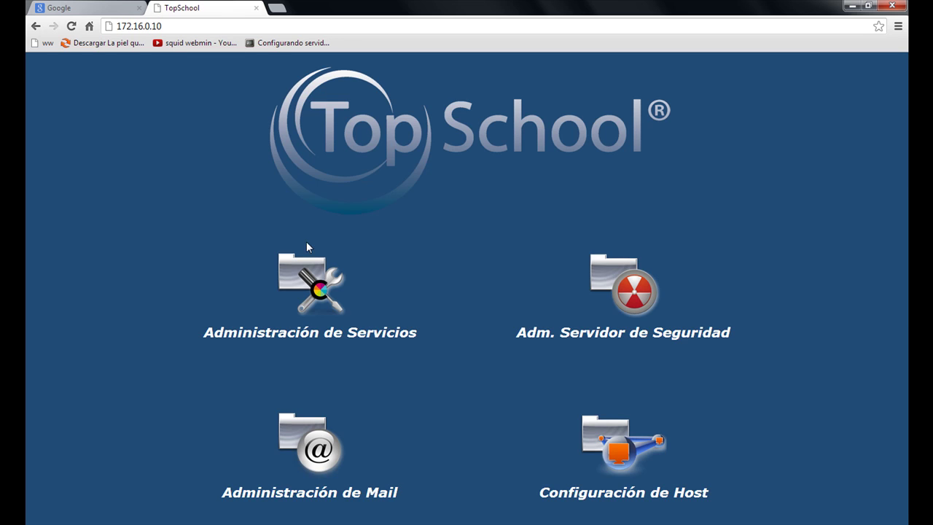
Step: Open Administración de Servicios and log in to Webmin as topadmin, entering the account password
{"action": "left_click", "coordinate": [299, 284]}
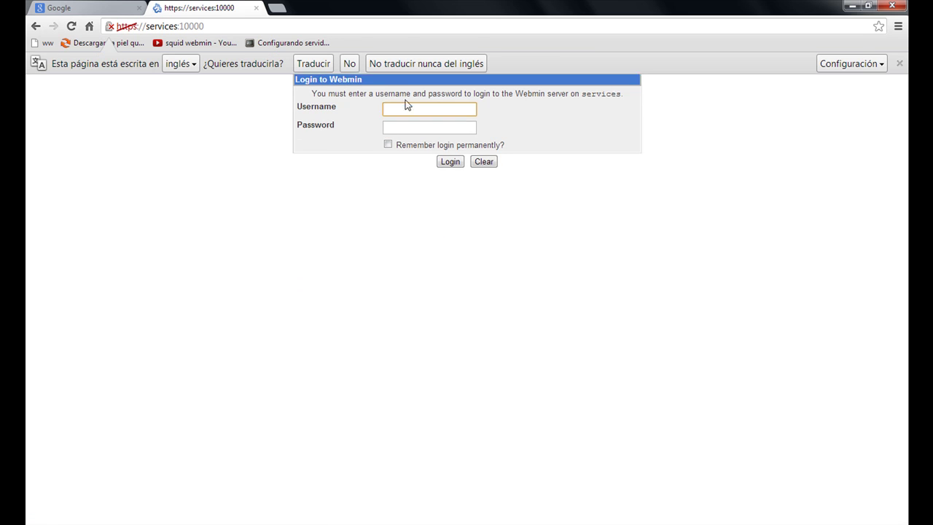
{"action": "left_click", "coordinate": [403, 127]}
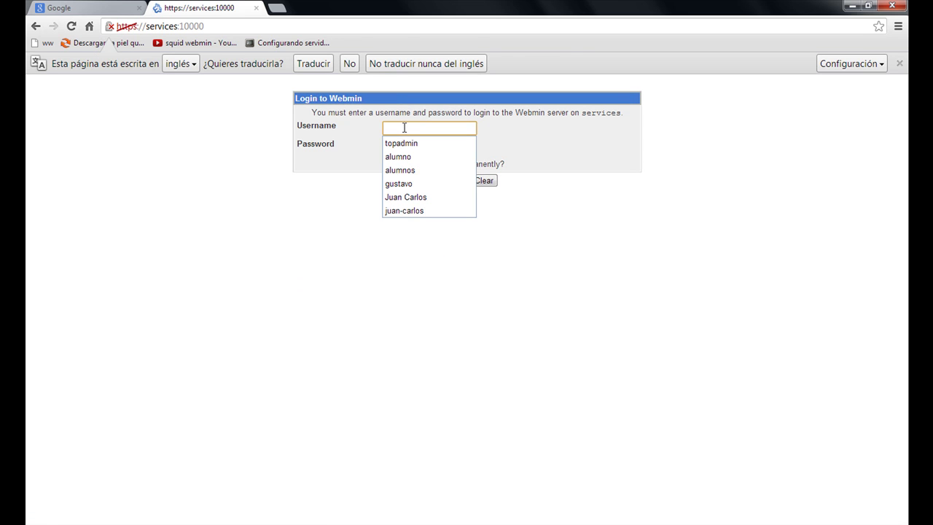
{"action": "left_click", "coordinate": [402, 143]}
{"action": "left_click", "coordinate": [404, 148]}
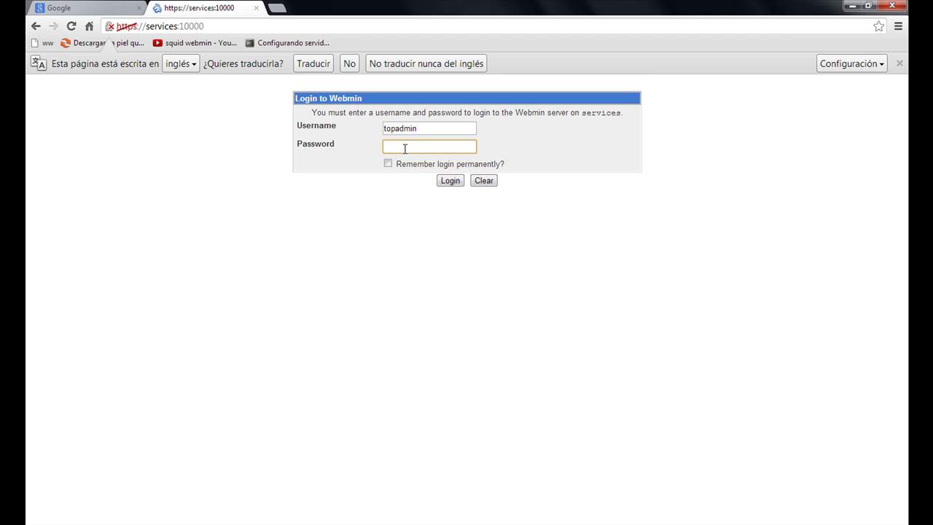
{"action": "type", "text": "•••••••••"}
{"action": "key", "text": "Return"}
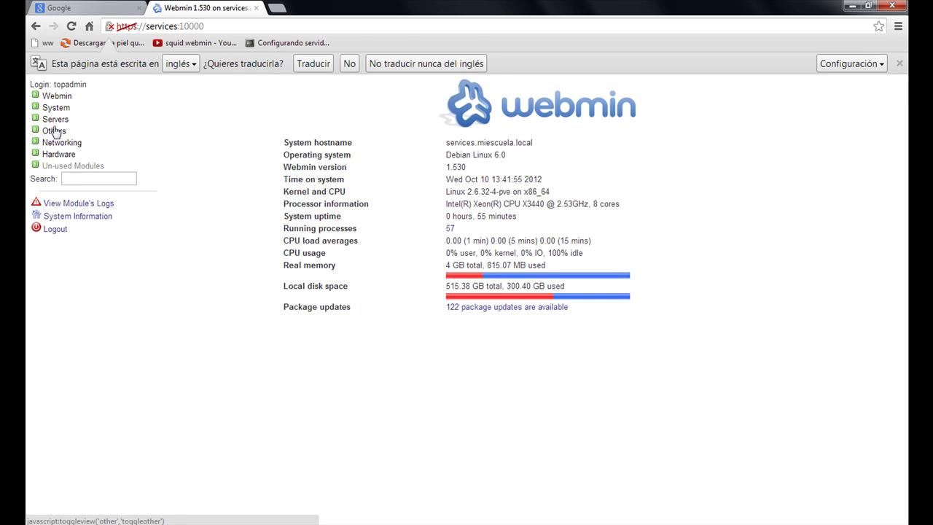
Step: Open the DHCP Server module and edit the 172.16.0.0 subnet
{"action": "left_click", "coordinate": [55, 133]}
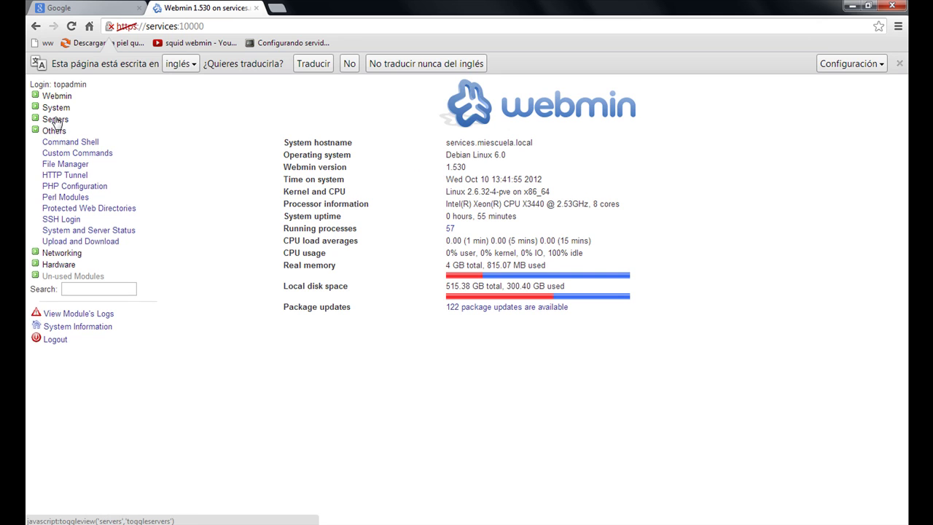
{"action": "left_click", "coordinate": [53, 119]}
{"action": "left_click", "coordinate": [89, 153]}
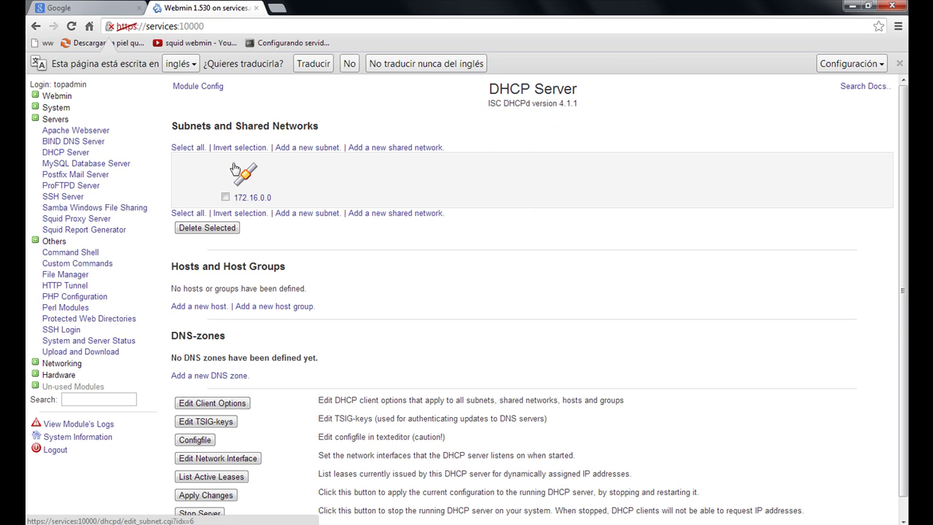
{"action": "left_click", "coordinate": [246, 182]}
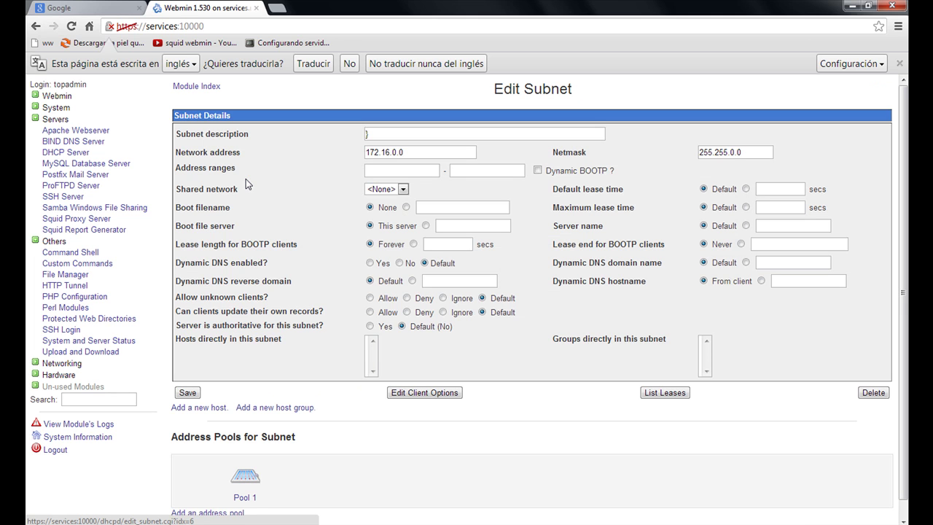
Step: Set the end of Pool 1's address range to 172.16.9.200 and save the pool
{"action": "scroll", "coordinate": [424, 466], "scroll_direction": "down", "scroll_amount": 1}
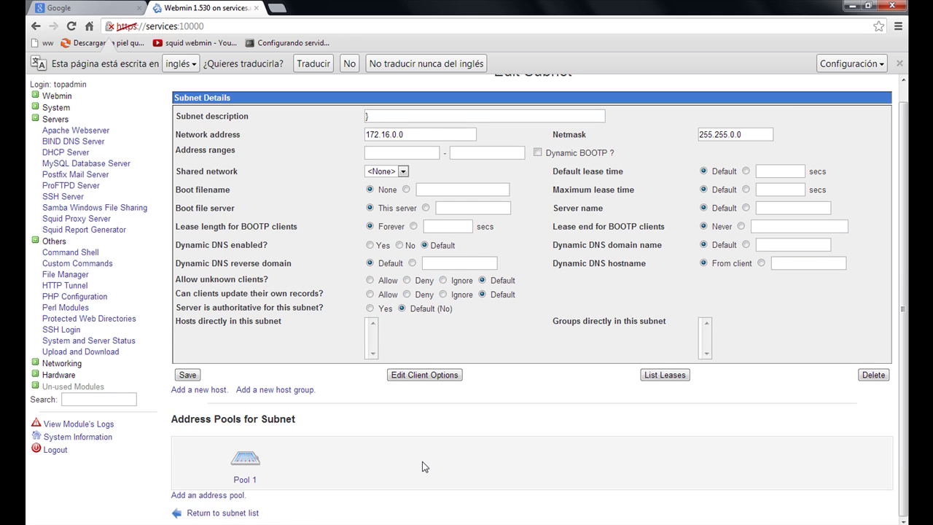
{"action": "left_click", "coordinate": [247, 466]}
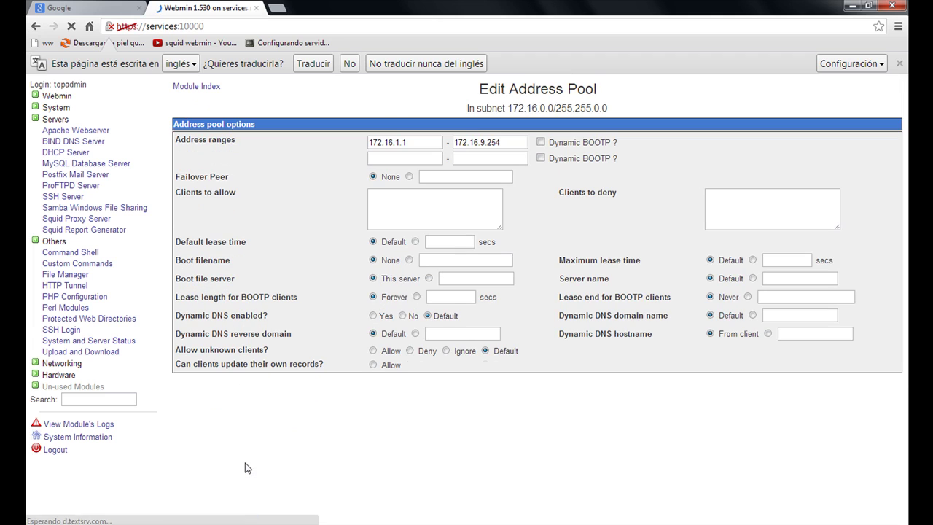
{"action": "left_click", "coordinate": [503, 142]}
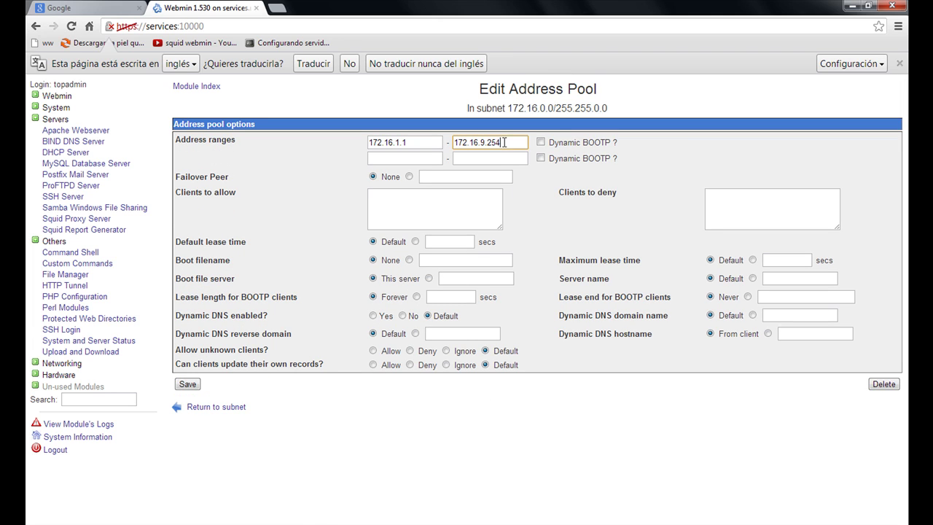
{"action": "key", "text": "BackSpace"}
{"action": "key", "text": "BackSpace"}
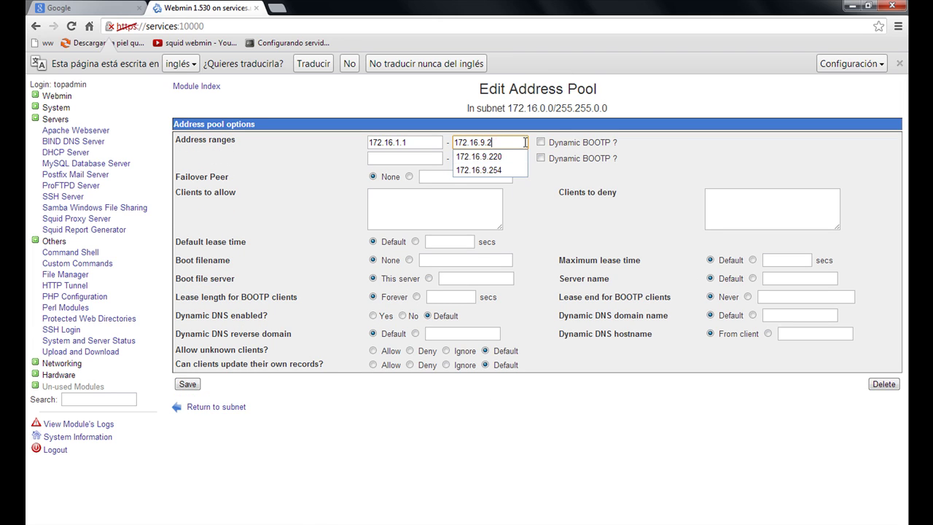
{"action": "type", "text": "00"}
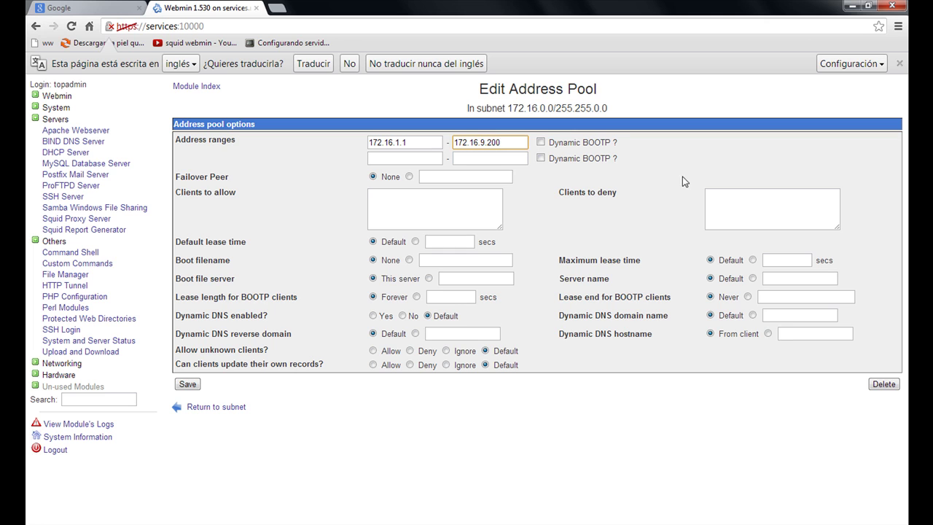
{"action": "left_click", "coordinate": [689, 176]}
{"action": "left_click", "coordinate": [188, 384]}
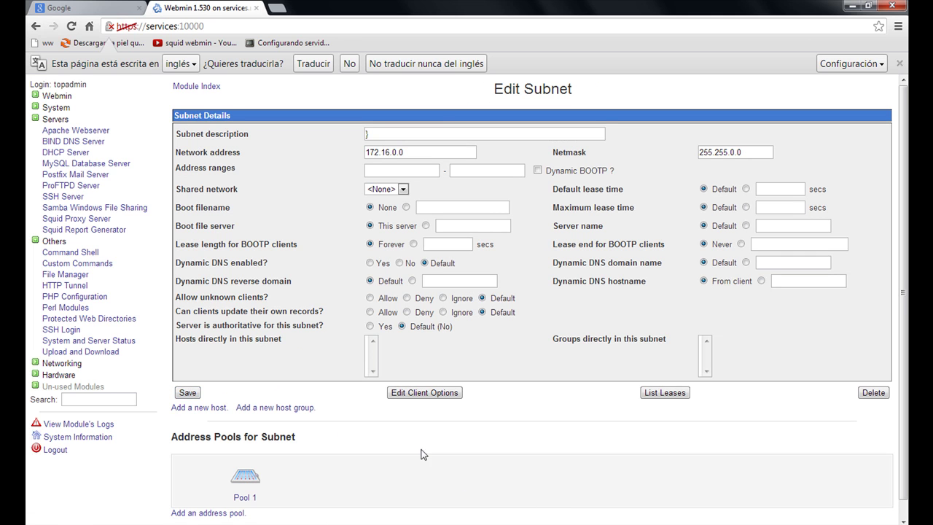
Step: Start a new address pool in the 172.16.0.0 subnet with its range beginning at 172.16.9.201
{"action": "scroll", "coordinate": [424, 466], "scroll_direction": "down", "scroll_amount": 1}
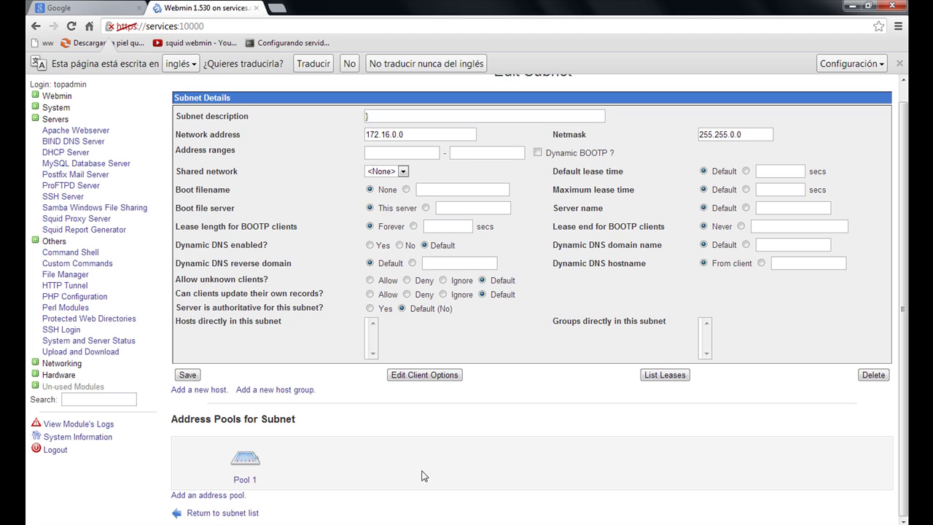
{"action": "left_click", "coordinate": [211, 495]}
{"action": "left_click", "coordinate": [396, 142]}
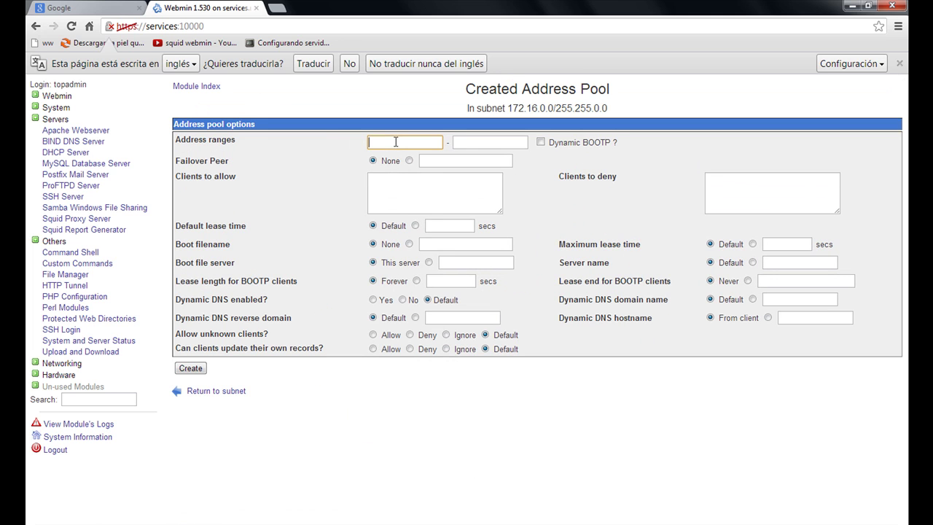
{"action": "type", "text": "192"}
{"action": "key", "text": "BackSpace"}
{"action": "key", "text": "BackSpace"}
{"action": "type", "text": "72"}
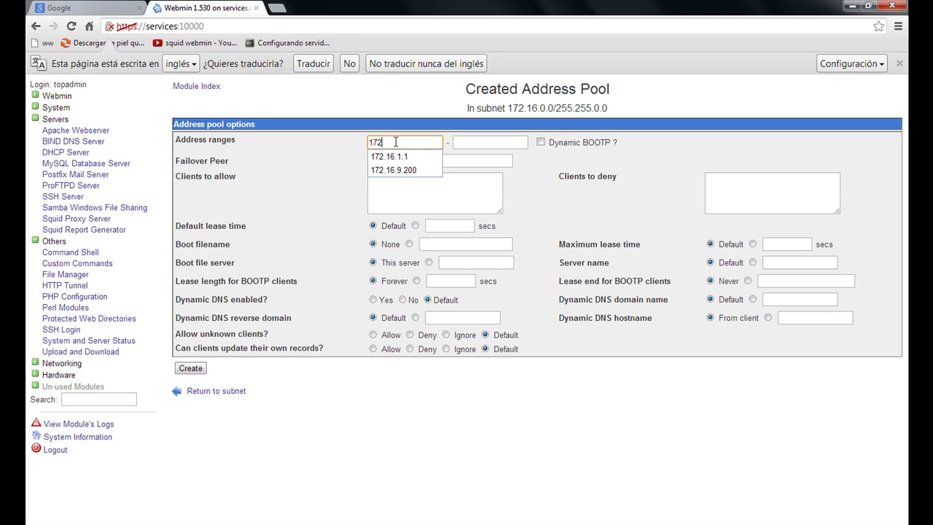
{"action": "key", "text": "Down"}
{"action": "key", "text": "Down"}
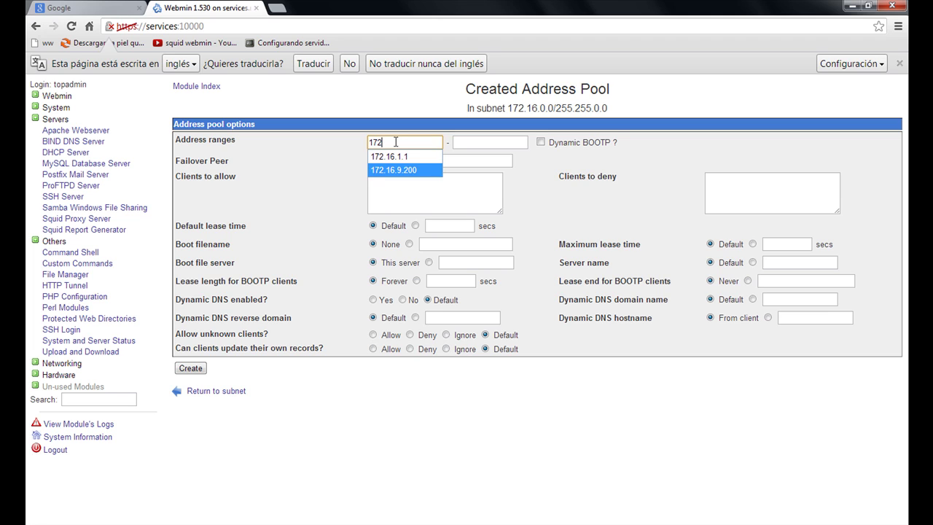
{"action": "key", "text": "Return"}
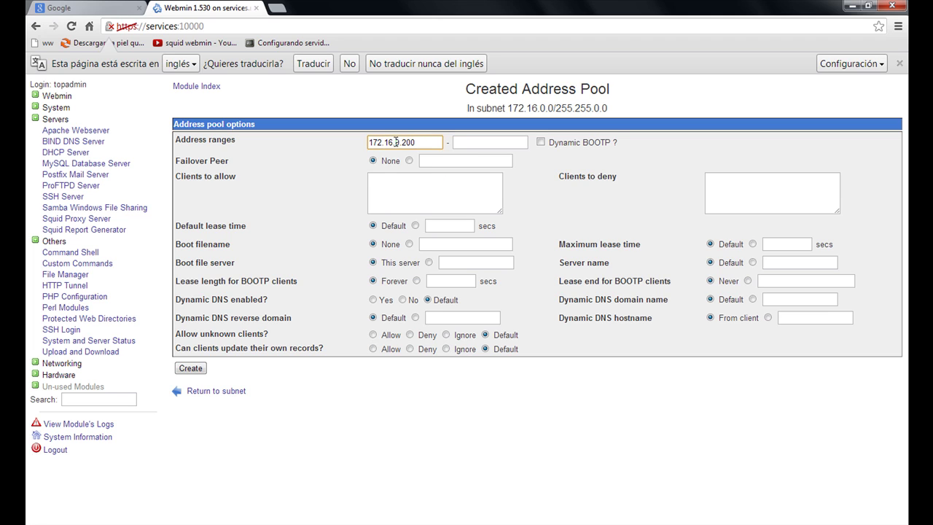
{"action": "key", "text": "BackSpace"}
Step: Set the end of the new pool's range to 172.16.9.254 and create the pool
{"action": "left_click", "coordinate": [490, 143]}
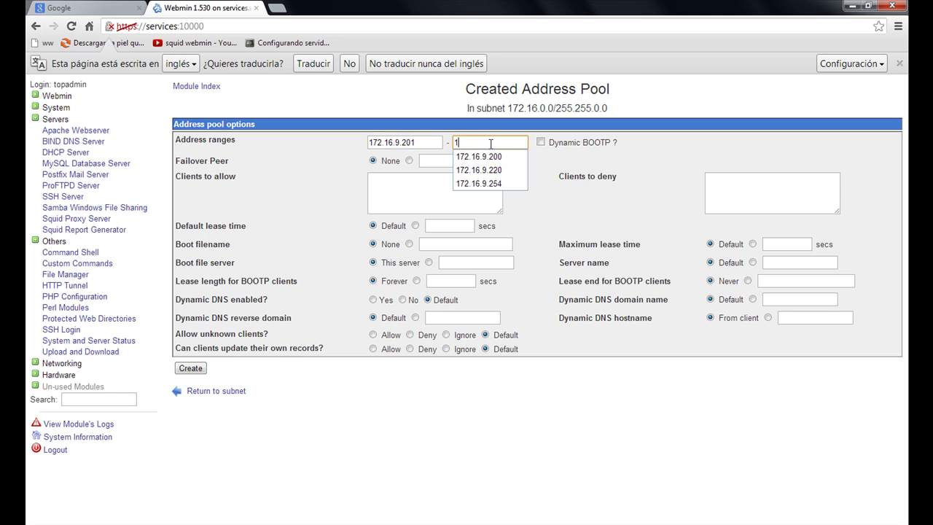
{"action": "type", "text": "172.16.9.254"}
{"action": "key", "text": "Down"}
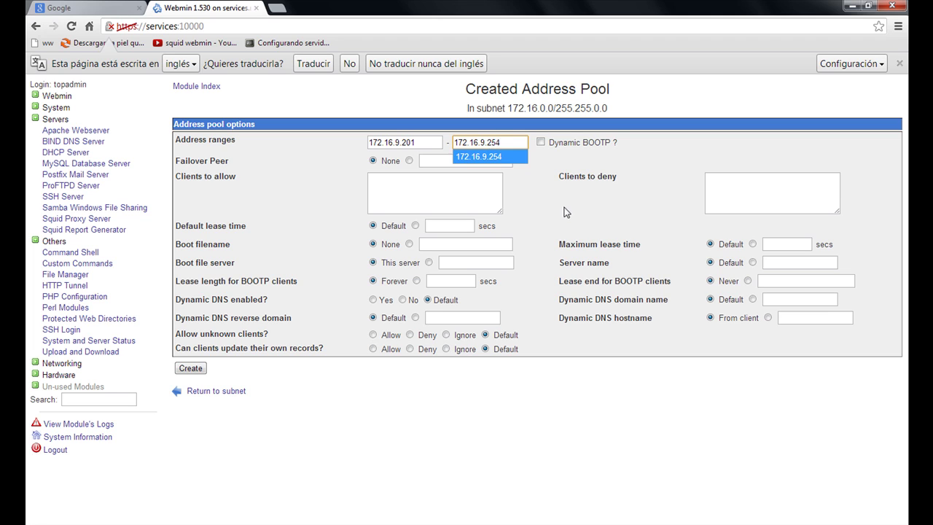
{"action": "key", "text": "Return"}
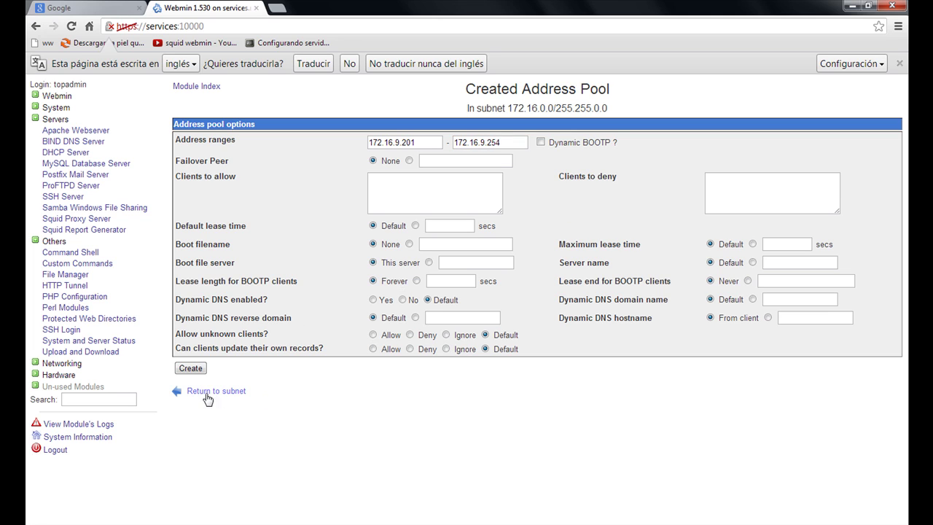
{"action": "left_click", "coordinate": [191, 368]}
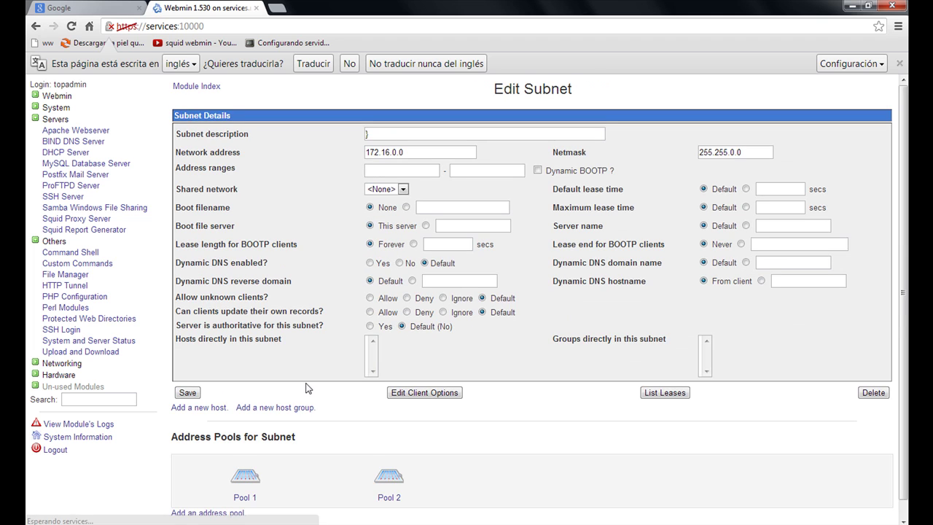
Step: Check the address range of Pool 2 and return to the subnet's address pool list
{"action": "scroll", "coordinate": [549, 454], "scroll_direction": "down", "scroll_amount": 1}
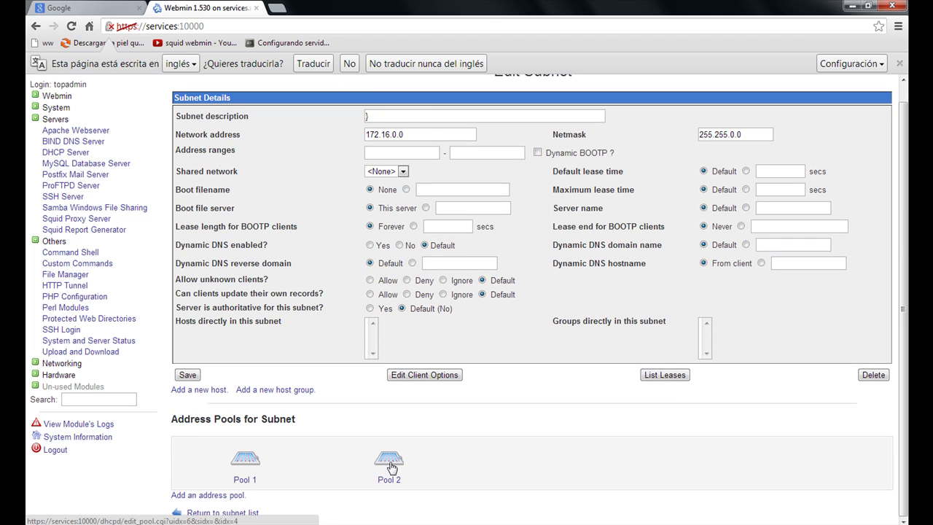
{"action": "left_click", "coordinate": [391, 467]}
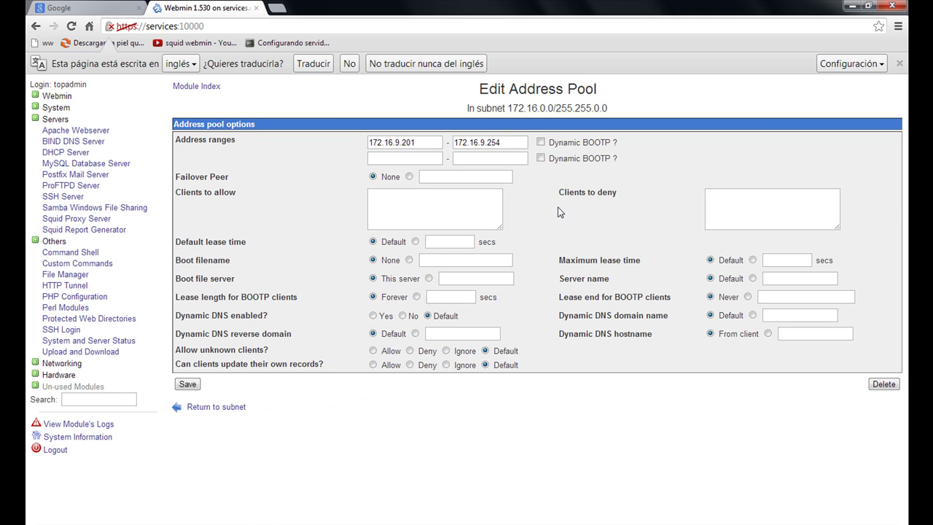
{"action": "left_click", "coordinate": [240, 412]}
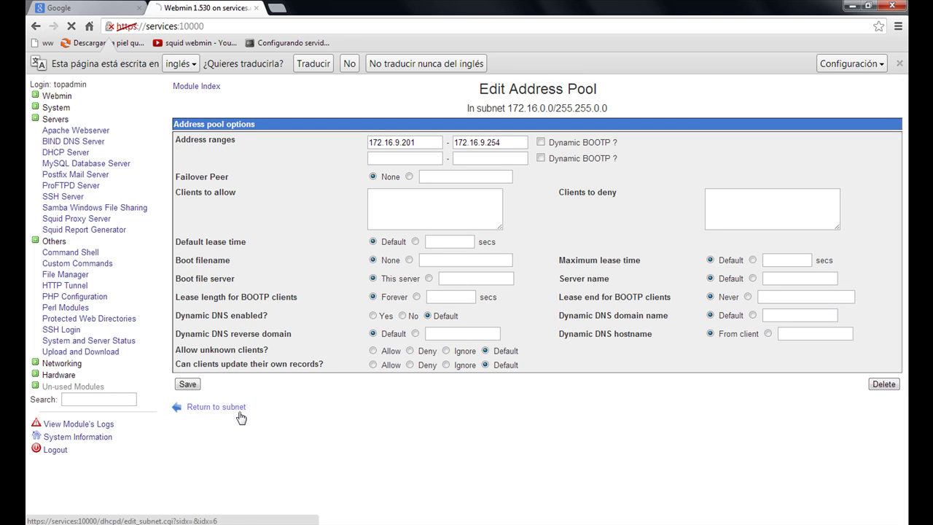
{"action": "scroll", "coordinate": [520, 425], "scroll_direction": "down", "scroll_amount": 1}
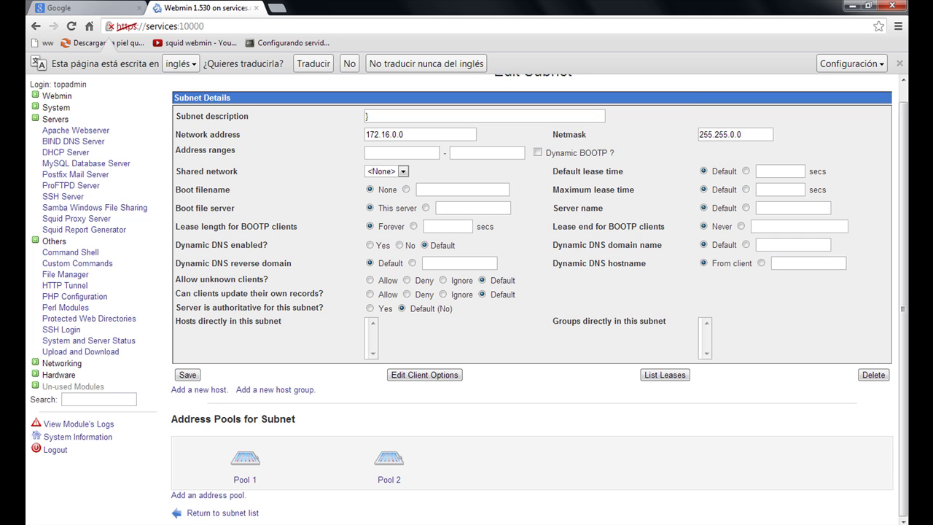
Step: Switch to Notepad++, show the "new 4" note, and move the window clear of the subnet's address pools
{"action": "key", "text": "alt+Tab"}
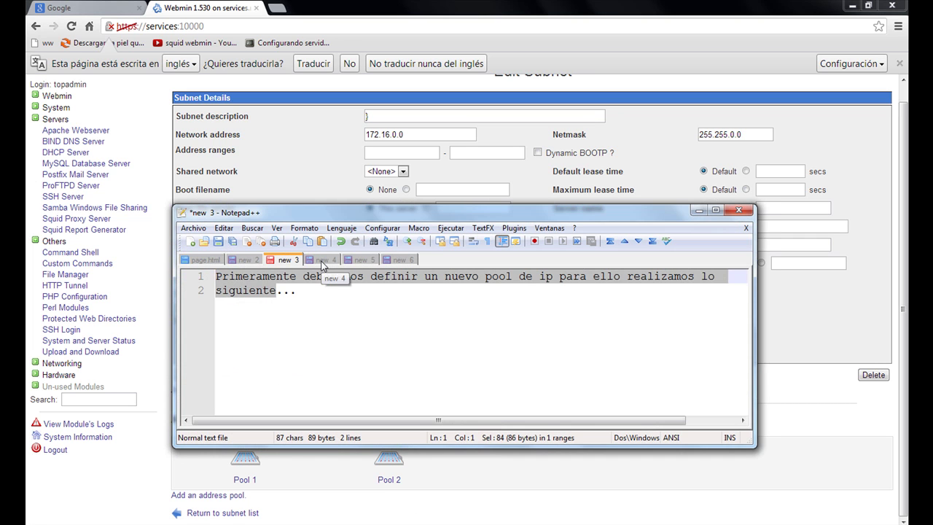
{"action": "left_click", "coordinate": [321, 261]}
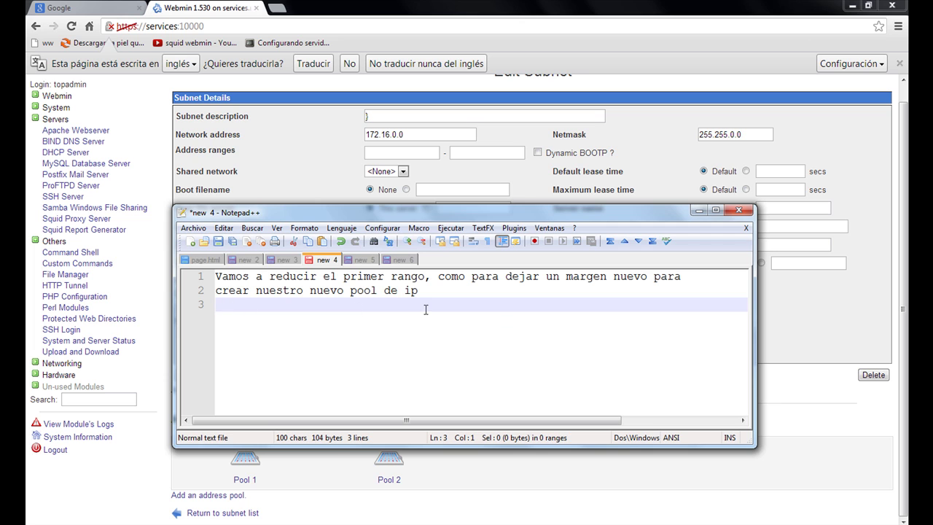
{"action": "left_click_drag", "start_coordinate": [503, 246], "coordinate": [486, 207]}
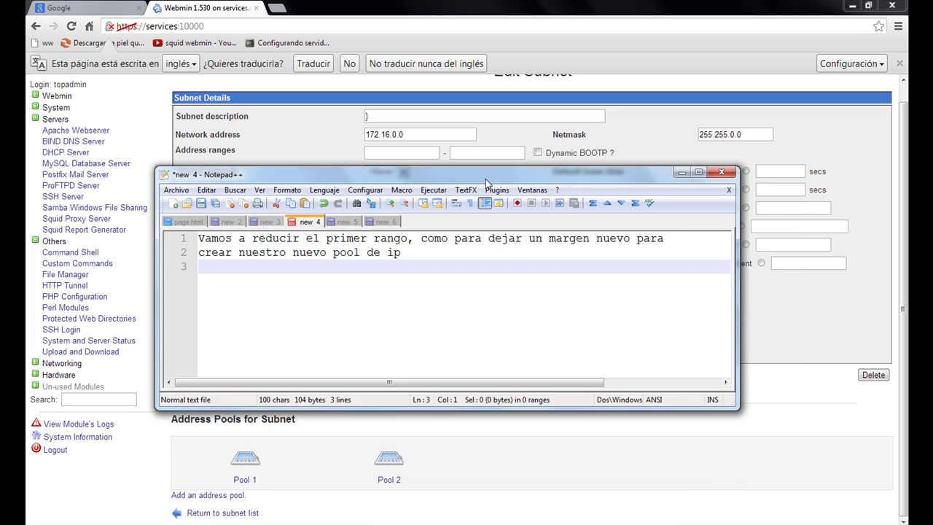
Step: Show the "new 5" note in Notepad++, switch back to Webmin and return to the DHCP subnet list
{"action": "left_click", "coordinate": [346, 226]}
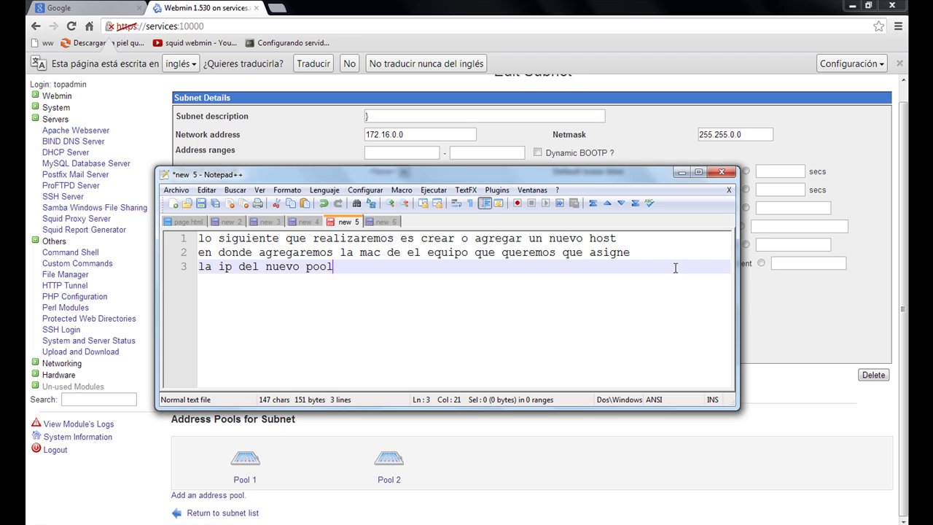
{"action": "left_click", "coordinate": [680, 172]}
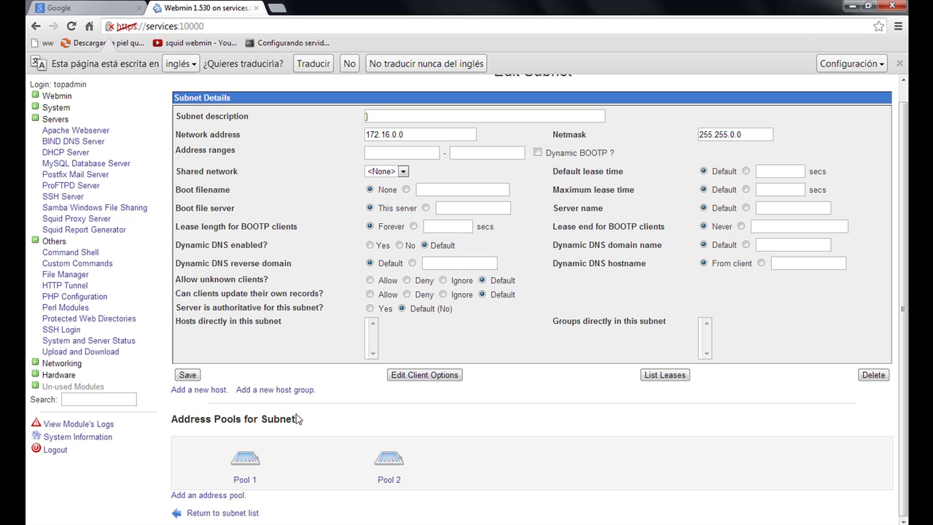
{"action": "left_click", "coordinate": [242, 513]}
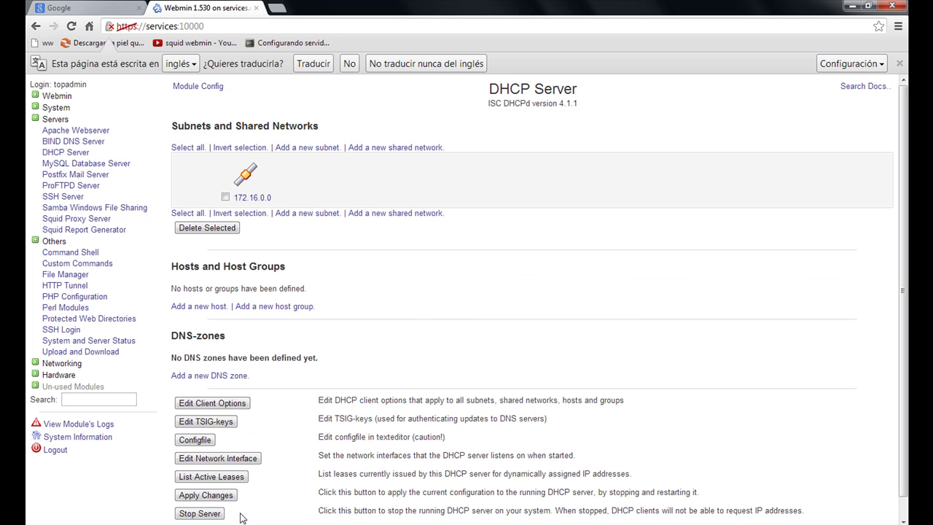
Step: Start a new DHCP host with PRUEBA as both its description and its host name
{"action": "scroll", "coordinate": [419, 322], "scroll_direction": "down", "scroll_amount": 1}
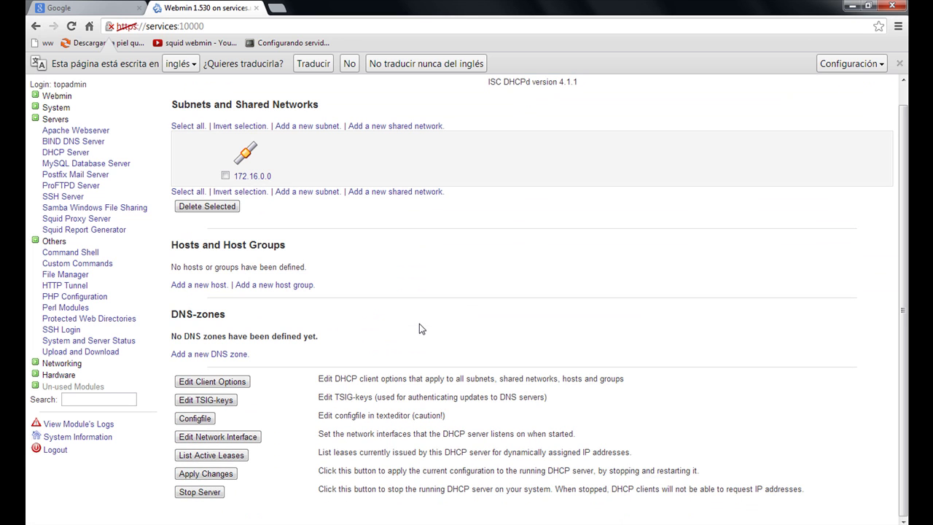
{"action": "left_click", "coordinate": [197, 284]}
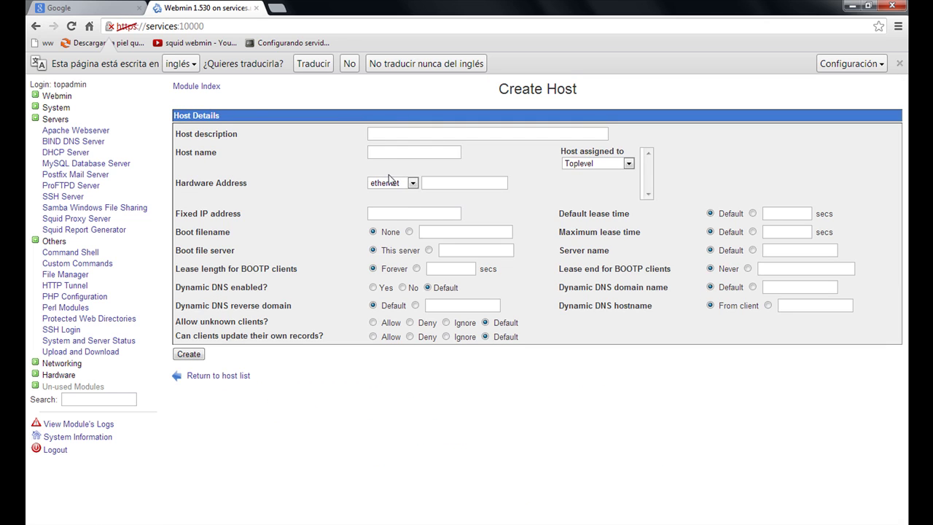
{"action": "left_click", "coordinate": [419, 135]}
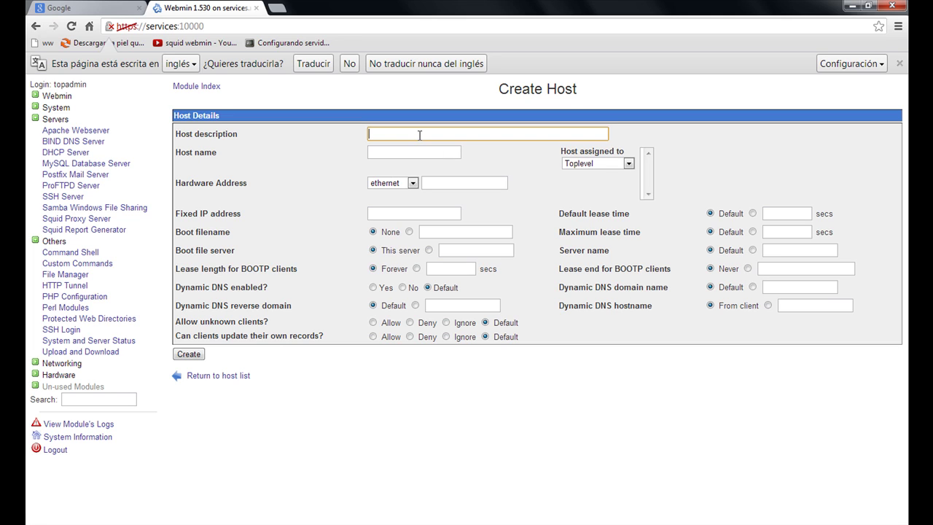
{"action": "type", "text": "PRUEBA"}
{"action": "left_click", "coordinate": [399, 154]}
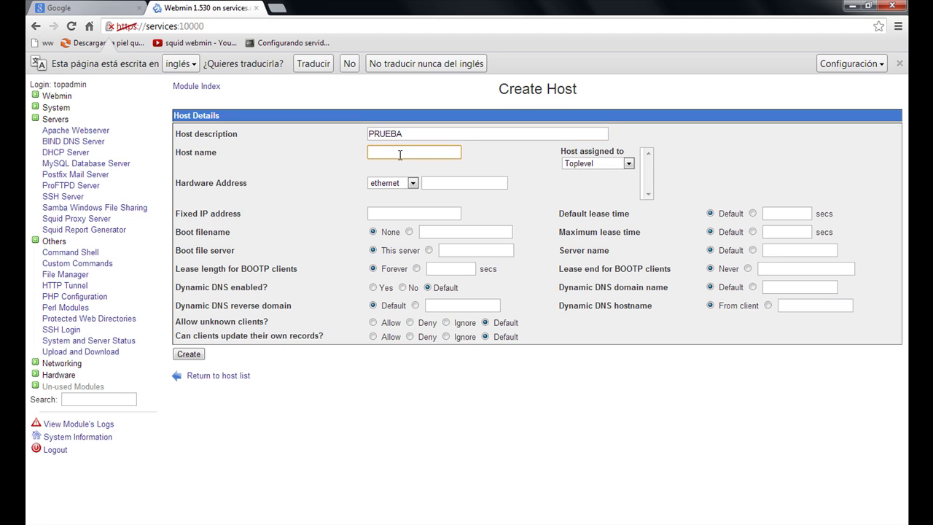
{"action": "type", "text": "PRUEBA"}
Step: Keep ethernet as the hardware type, assign the host to the 172.16.0.0 subnet, and create it
{"action": "left_click", "coordinate": [411, 185]}
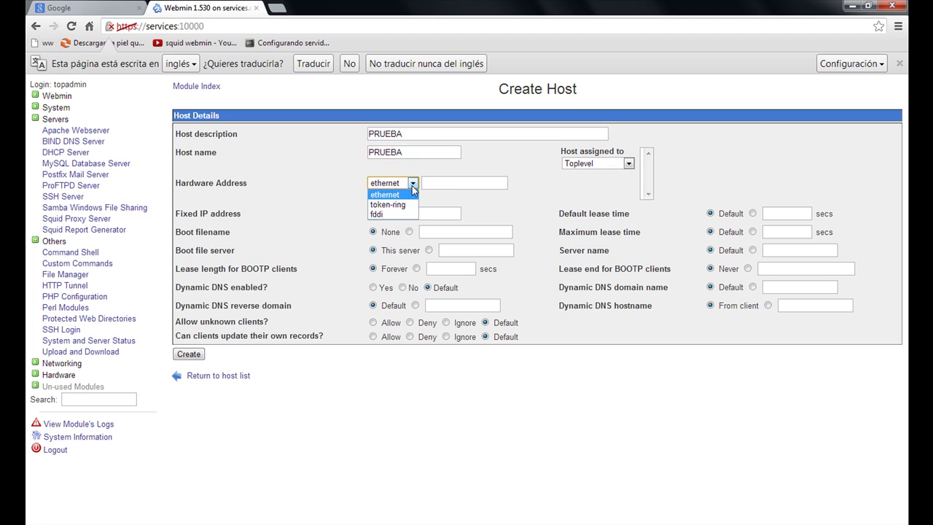
{"action": "left_click", "coordinate": [412, 189]}
{"action": "left_click", "coordinate": [628, 164]}
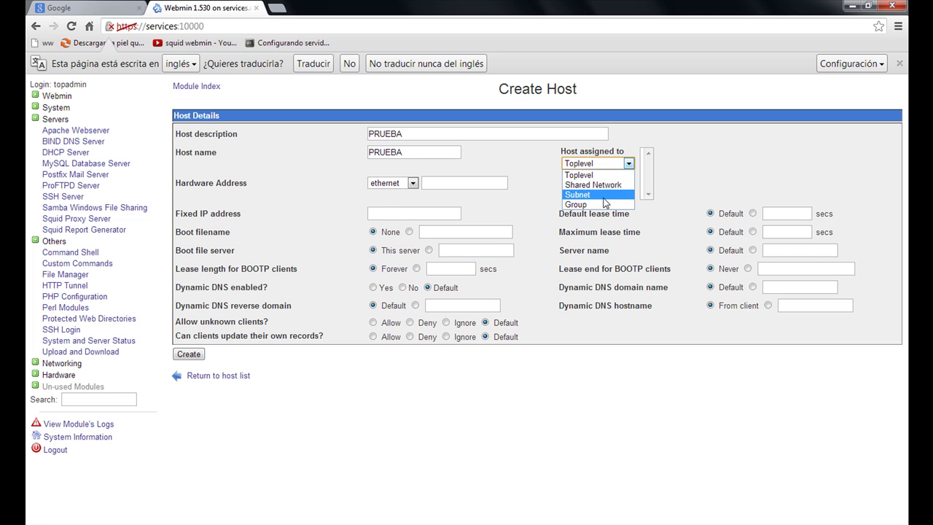
{"action": "left_click", "coordinate": [577, 195]}
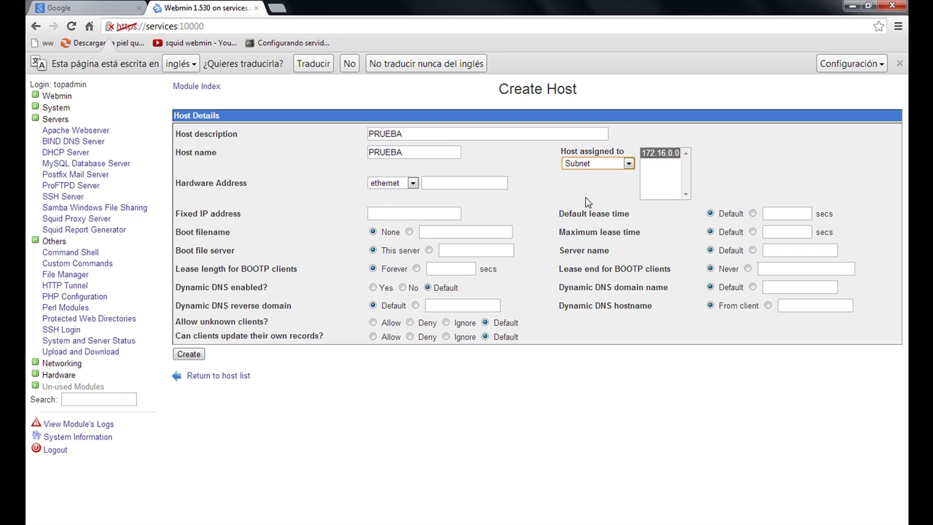
{"action": "left_click", "coordinate": [768, 167]}
{"action": "left_click", "coordinate": [384, 215]}
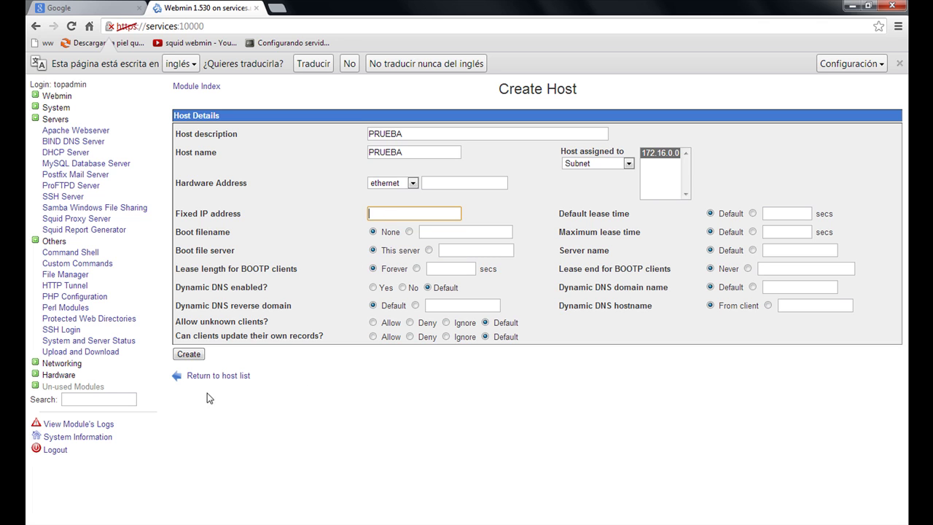
{"action": "left_click", "coordinate": [188, 354]}
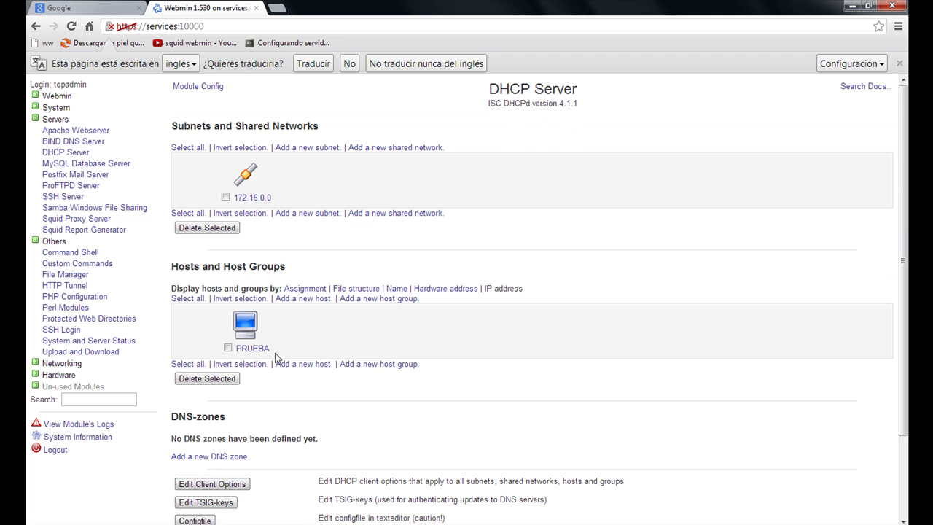
Step: Open the PRUEBA host for editing
{"action": "left_click", "coordinate": [245, 327]}
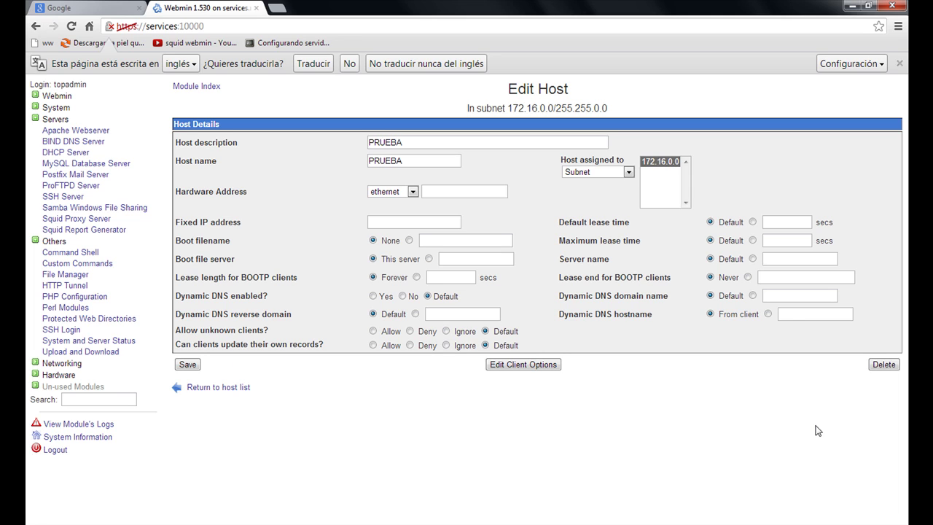
{"action": "left_click", "coordinate": [385, 225]}
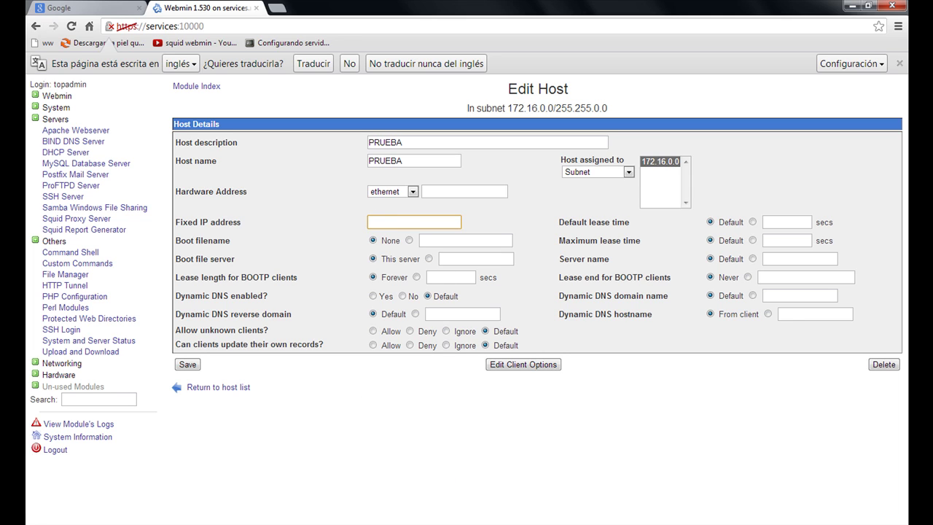
Step: Switch to Notepad++ and begin a new note reading "Agregamos la mac de la pc que queremos que reciba este nuevo rango que parte"
{"action": "key", "text": "alt+Tab"}
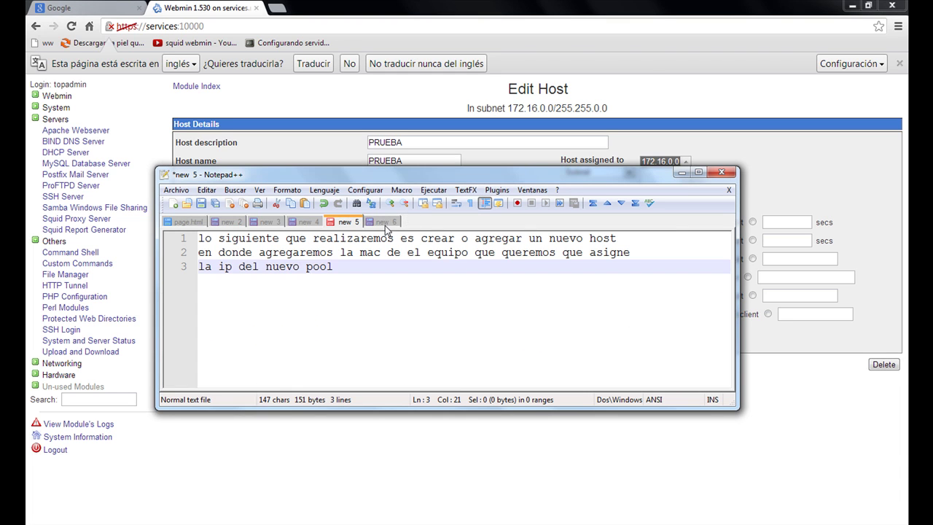
{"action": "left_click", "coordinate": [172, 204]}
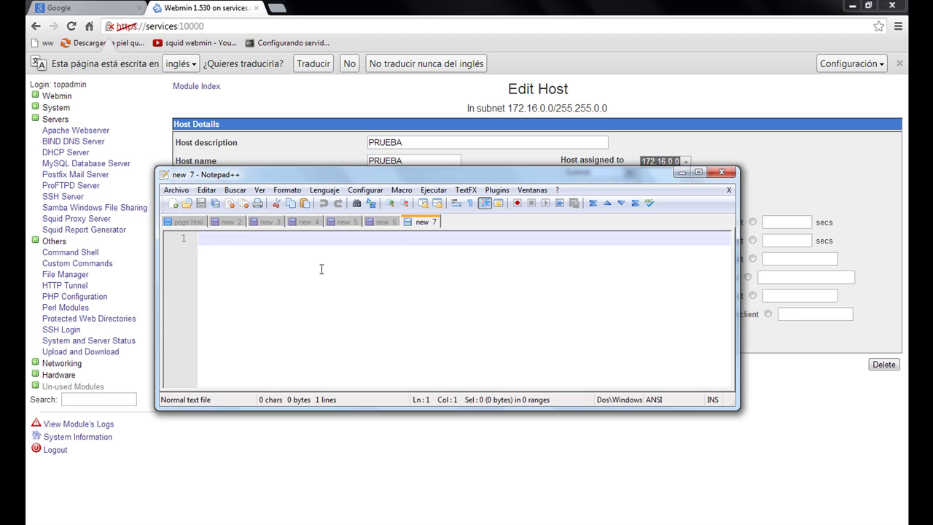
{"action": "type", "text": "A"}
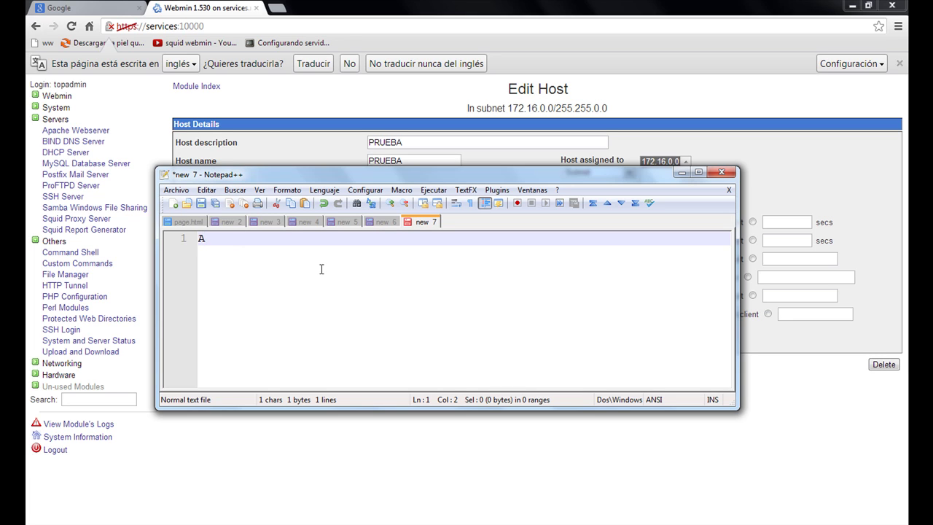
{"action": "type", "text": "gregamos la ma"}
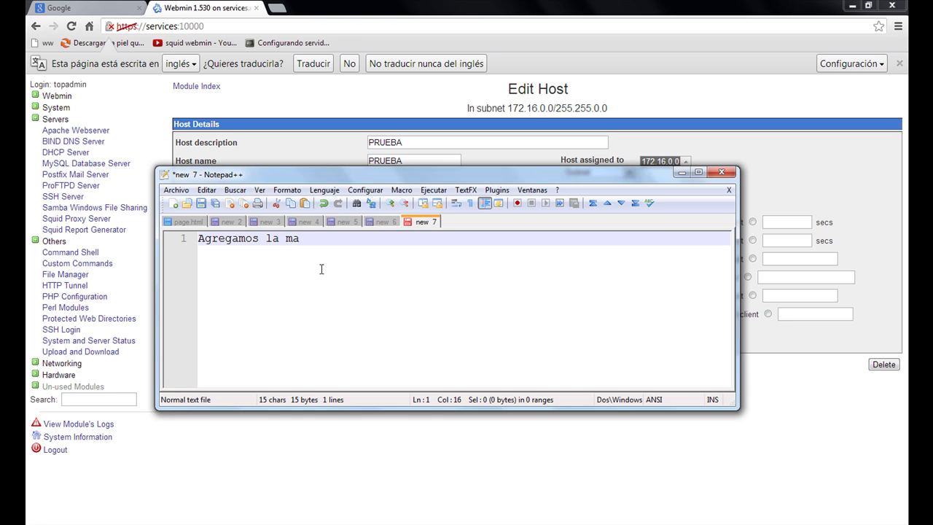
{"action": "type", "text": "c de"}
{"action": "type", "text": "pa"}
{"action": "key", "text": "BackSpace"}
{"action": "type", "text": "c que queremos que "}
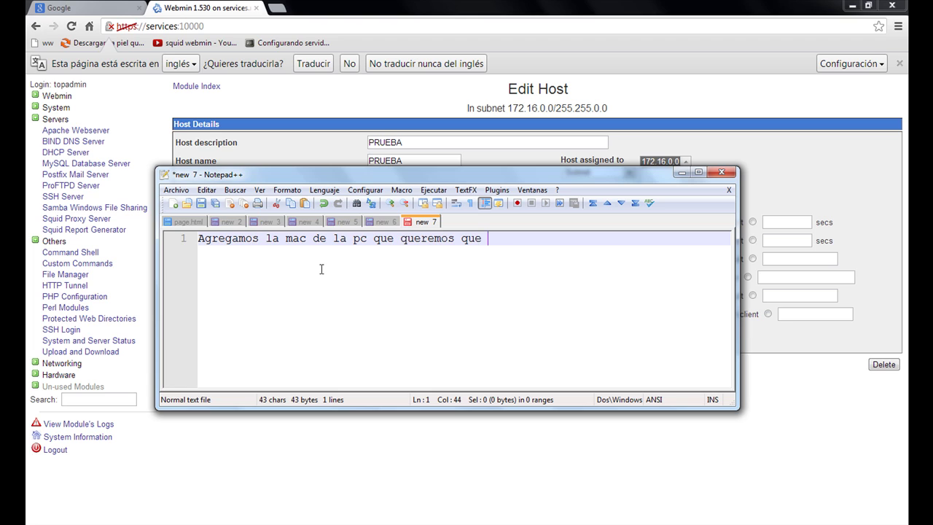
{"action": "type", "text": "reciba este"}
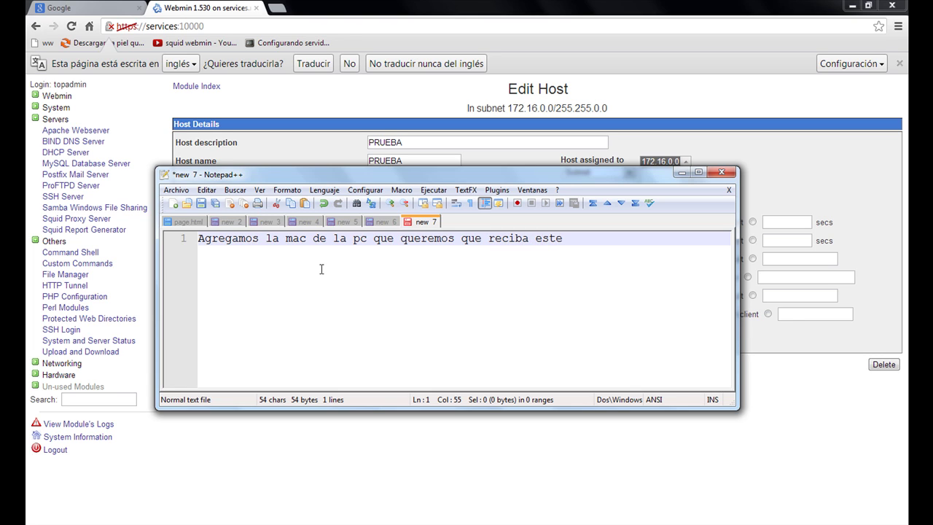
{"action": "type", "text": " nuevo rango que "}
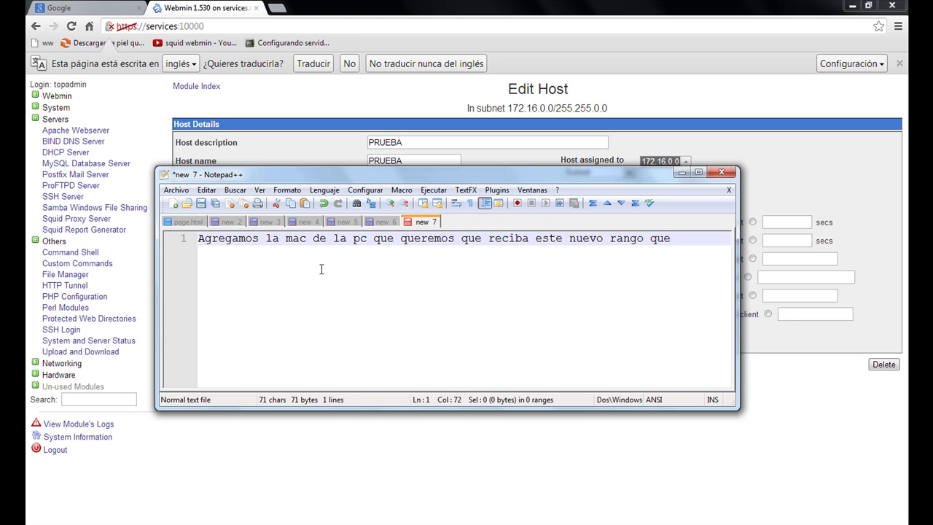
{"action": "type", "text": "parte"}
Step: Continue the note on a second line with "de las 172.16.9.201 a la 254" and return to the host form
{"action": "key", "text": "Return"}
{"action": "type", "text": "d"}
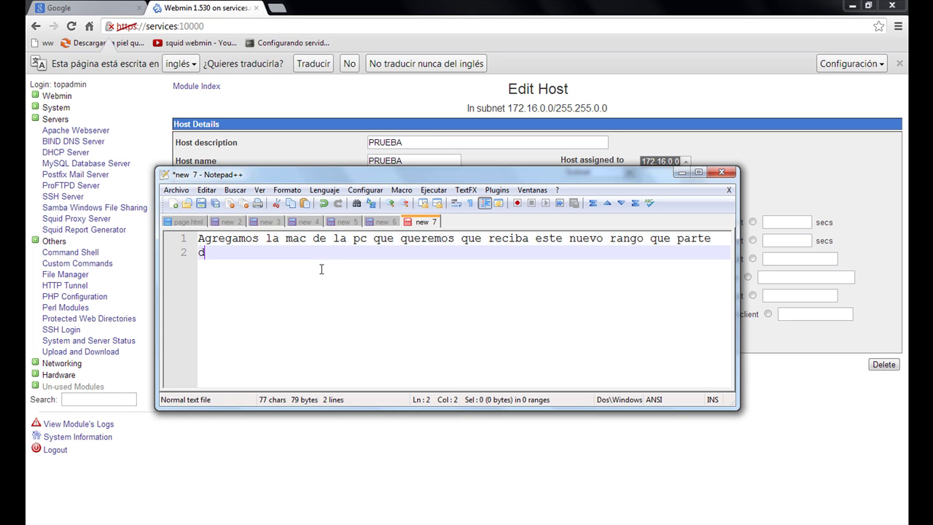
{"action": "type", "text": "e las 172.16.9.201"}
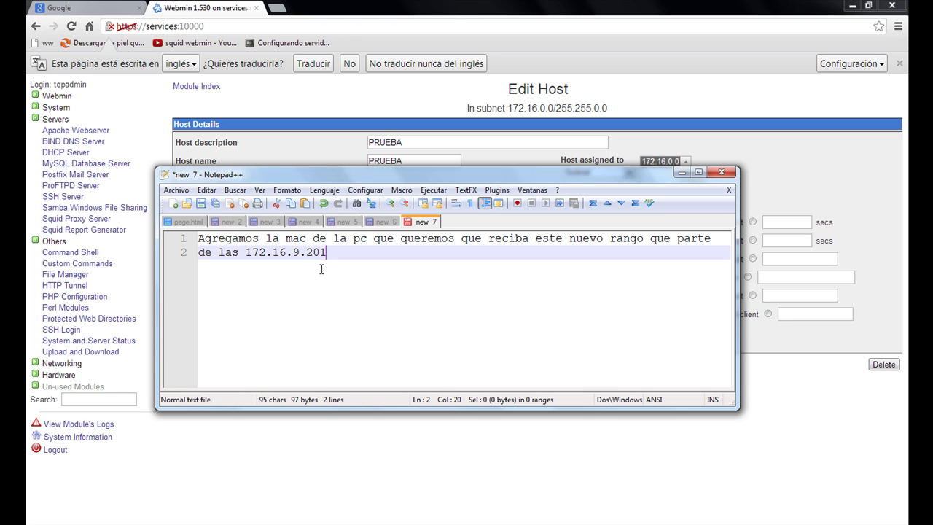
{"action": "type", "text": " a la 254"}
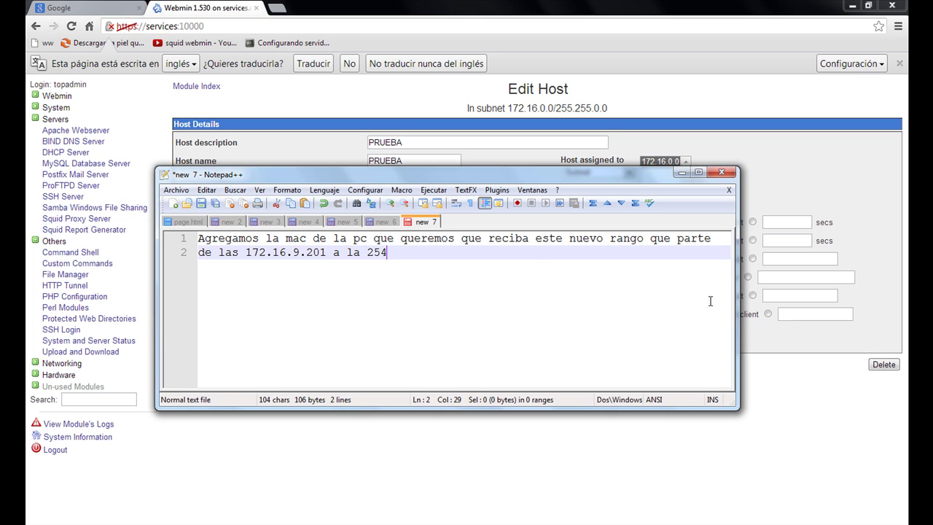
{"action": "left_click", "coordinate": [681, 173]}
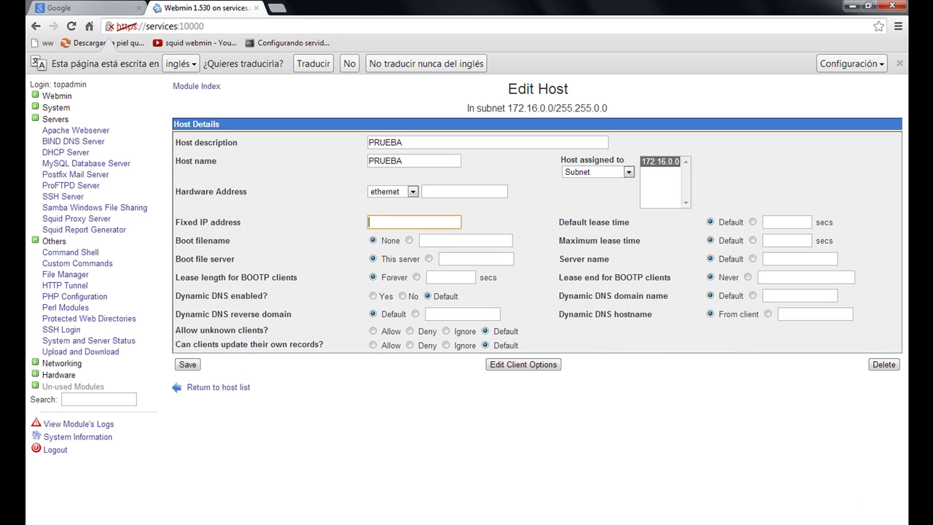
Step: Switch to the Windows Network and Sharing Center and look up the physical address in the local area connection's details
{"action": "left_click", "coordinate": [809, 523]}
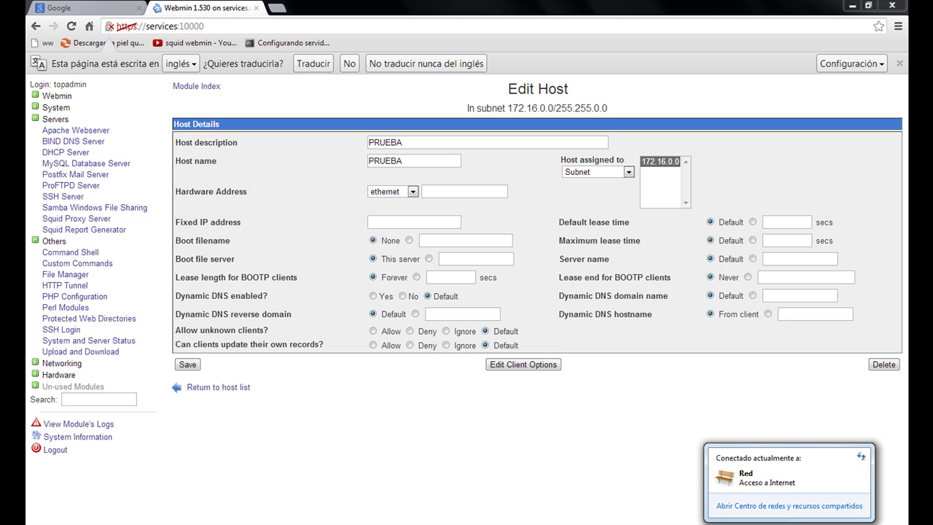
{"action": "left_click", "coordinate": [800, 506]}
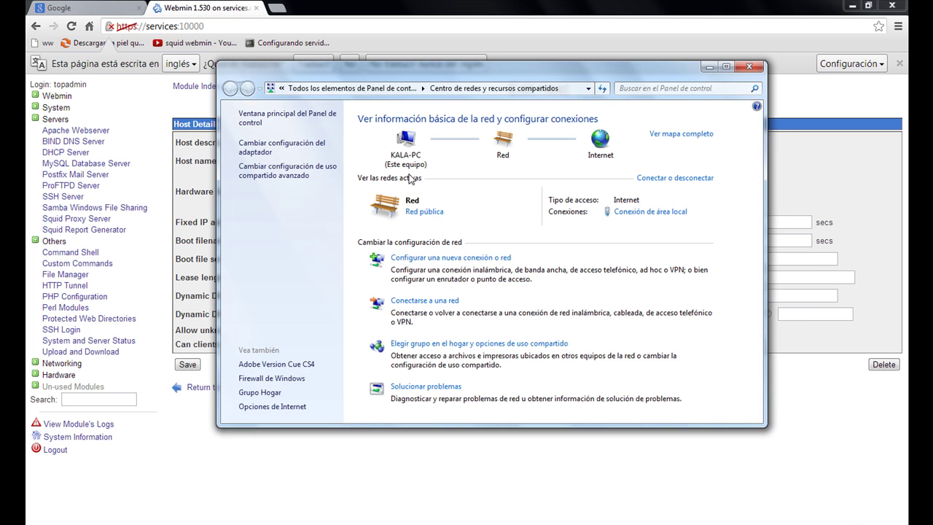
{"action": "left_click", "coordinate": [656, 211]}
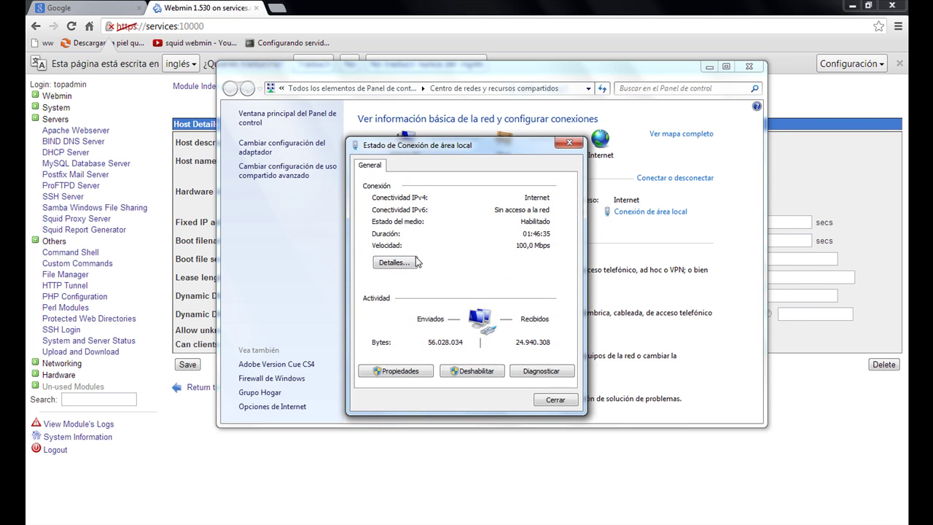
{"action": "left_click", "coordinate": [407, 265]}
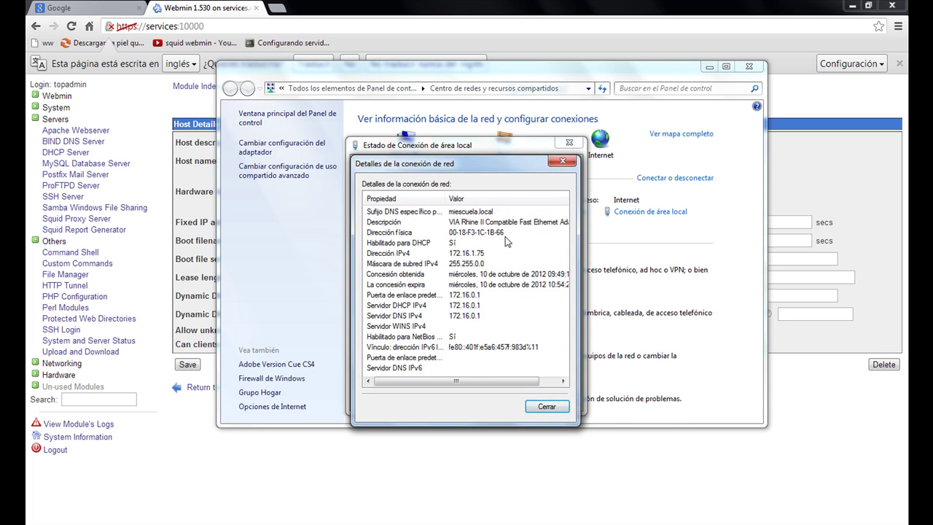
{"action": "left_click", "coordinate": [500, 233]}
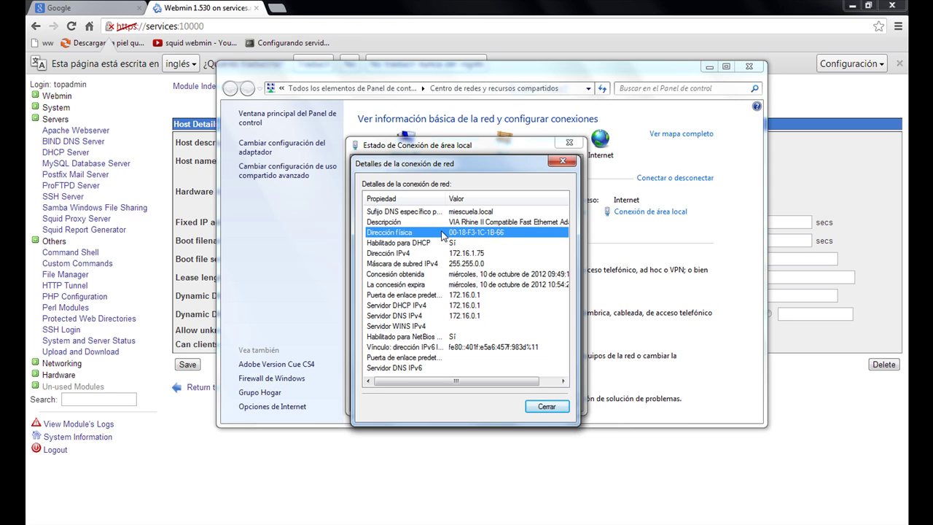
{"action": "left_click", "coordinate": [504, 257]}
{"action": "left_click", "coordinate": [510, 233]}
Step: Minimize the Network and Sharing Center, move the connection details clear of the status window, and return to the PRUEBA host form
{"action": "left_click", "coordinate": [554, 69]}
{"action": "left_click", "coordinate": [707, 67]}
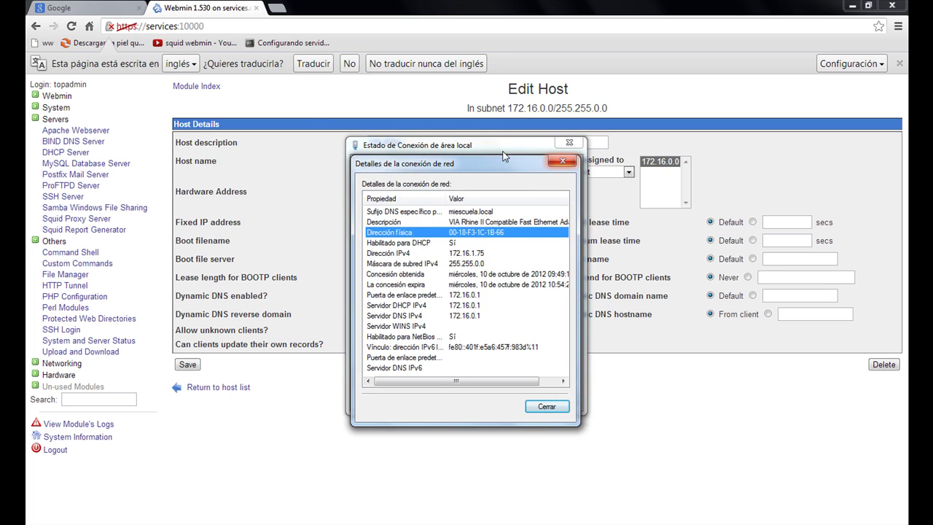
{"action": "left_click_drag", "start_coordinate": [510, 163], "coordinate": [750, 163]}
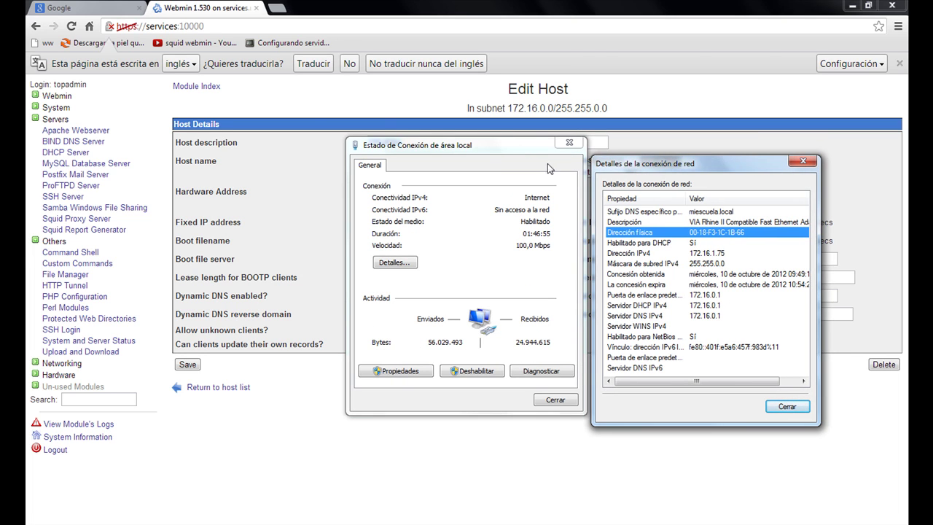
{"action": "left_click", "coordinate": [343, 100]}
{"action": "left_click", "coordinate": [389, 225]}
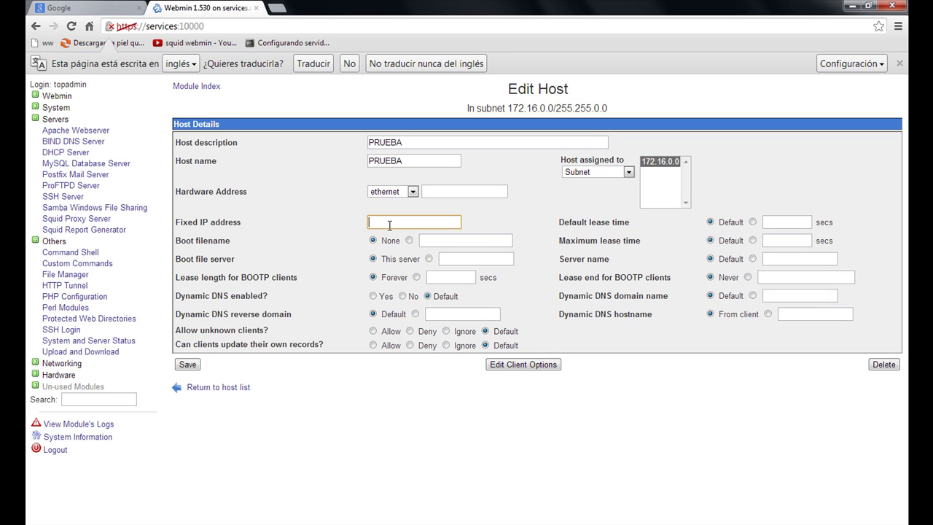
{"action": "type", "text": "0018"}
{"action": "left_click_drag", "start_coordinate": [415, 220], "coordinate": [217, 221]}
{"action": "key", "text": "ctrl+x"}
Step: Try entering the PRUEBA host's hardware address without separators as 0018F31C1B66, consulting the connection details for the remaining digits
{"action": "left_click", "coordinate": [438, 192]}
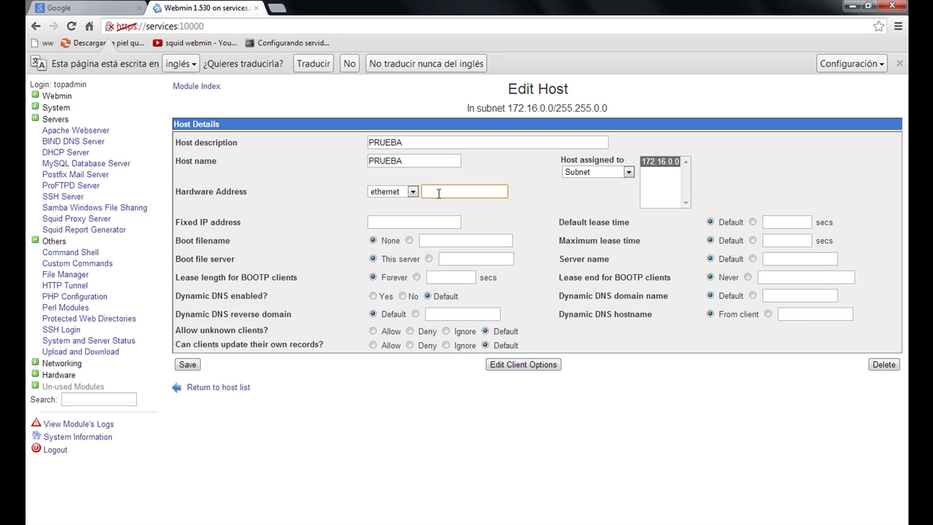
{"action": "type", "text": "0018F3"}
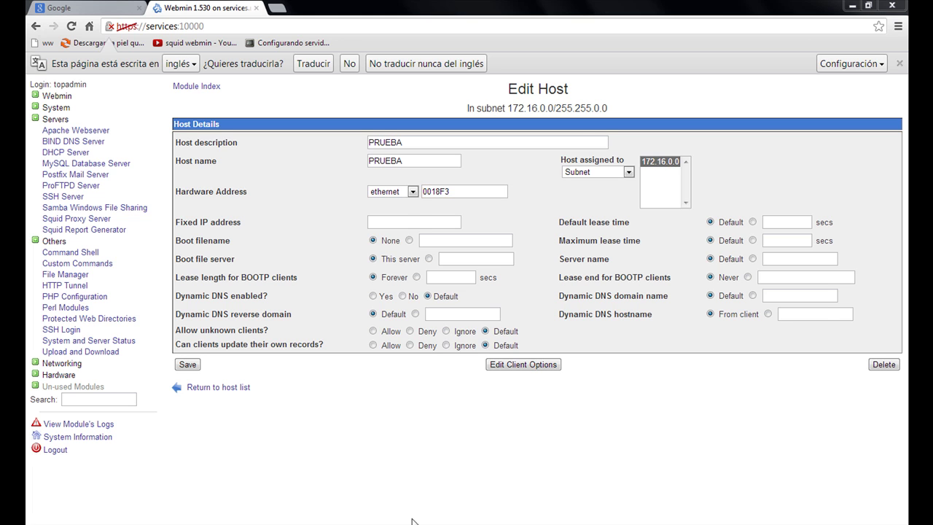
{"action": "mouse_move", "coordinate": [415, 519]}
{"action": "left_click", "coordinate": [455, 448]}
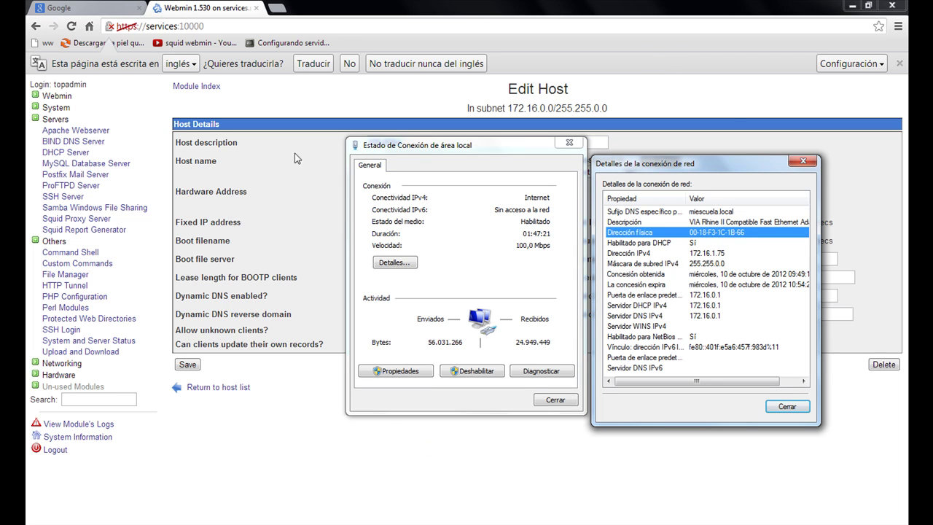
{"action": "left_click", "coordinate": [652, 89]}
{"action": "left_click", "coordinate": [463, 191]}
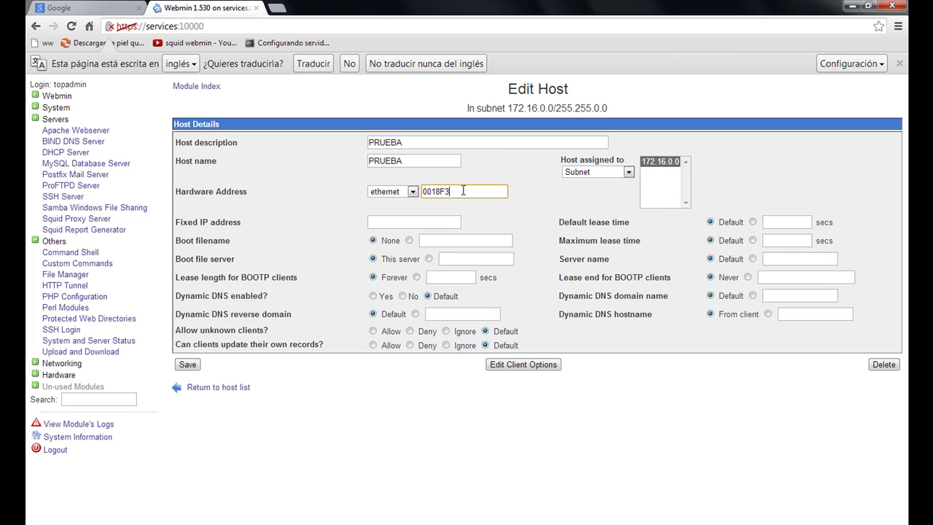
{"action": "type", "text": "1C1B66"}
Step: Try to save the host with fixed IP address 172.16.9.201, and return to the host form
{"action": "left_click", "coordinate": [432, 221]}
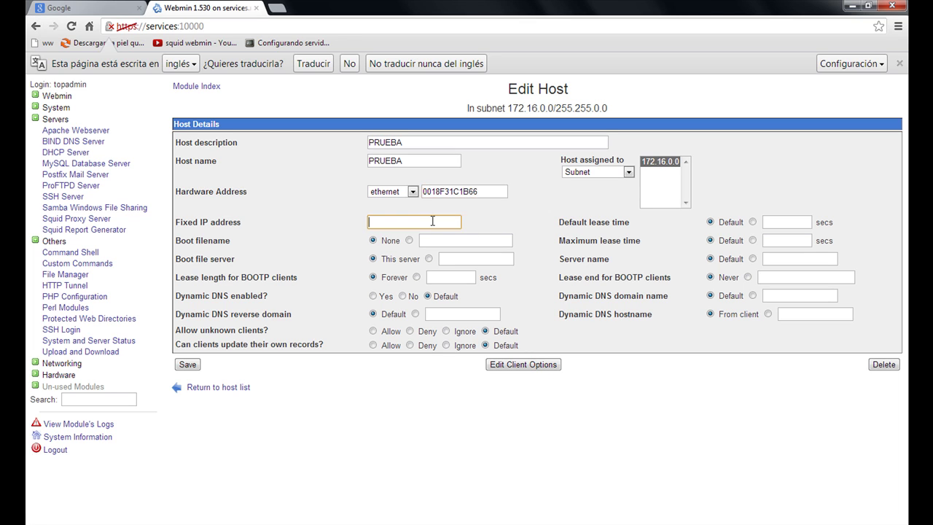
{"action": "type", "text": "172.16.9.201"}
{"action": "left_click", "coordinate": [188, 367]}
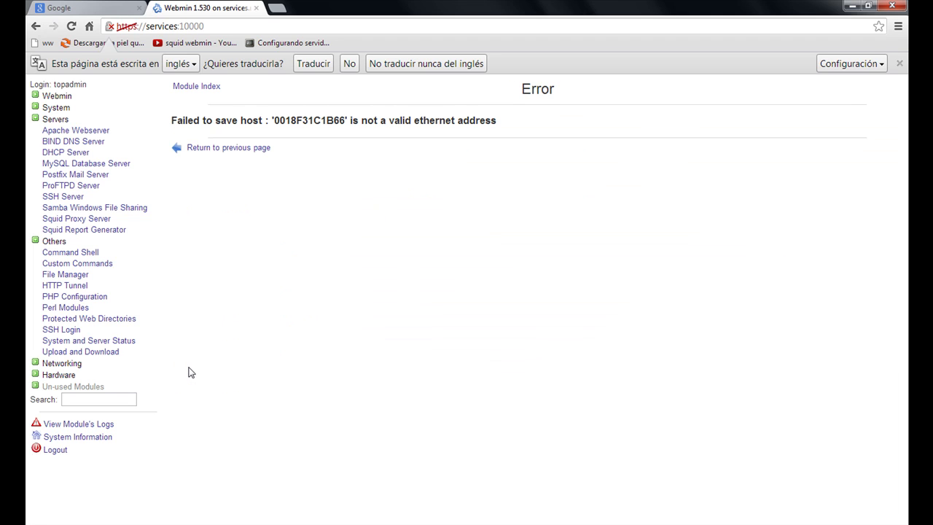
{"action": "left_click", "coordinate": [218, 147]}
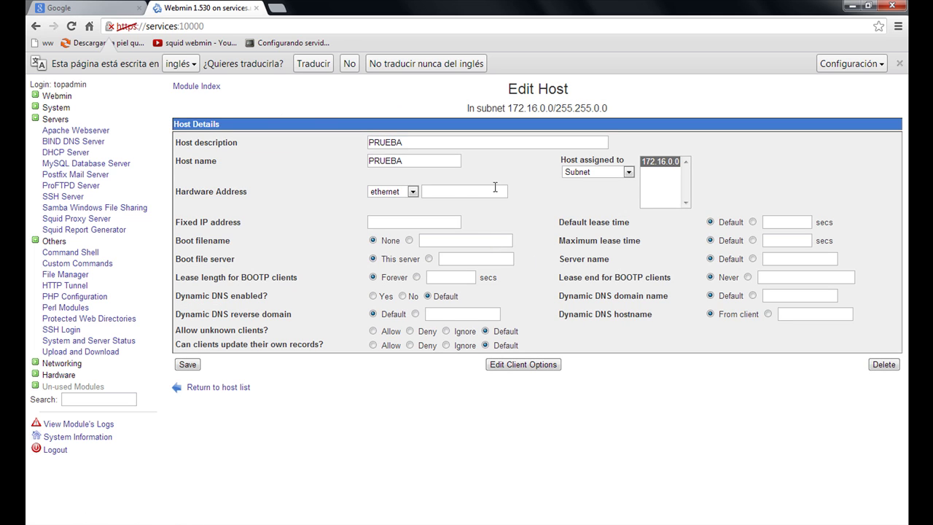
Step: Enter the PRUEBA host's ethernet hardware address with colon separators as 00:18:F3:1C:1B:66
{"action": "left_click", "coordinate": [446, 191]}
{"action": "type", "text": "00"}
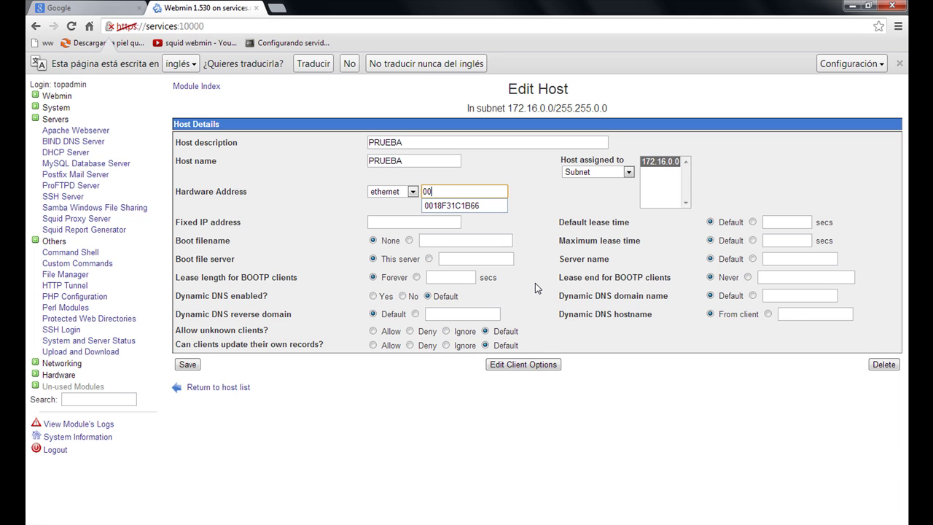
{"action": "key", "text": "Down"}
{"action": "key", "text": "Return"}
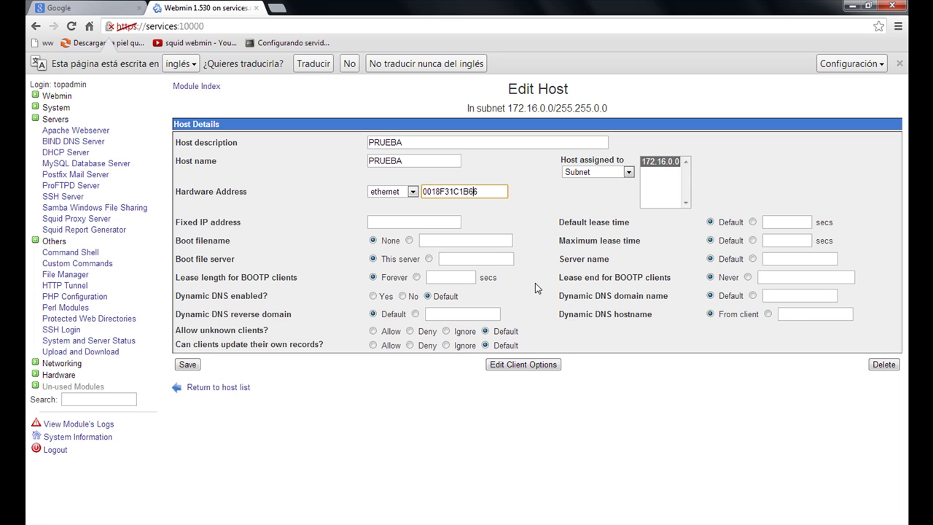
{"action": "key", "text": "Left"}
{"action": "key", "text": "Left"}
{"action": "key", "text": "Left"}
{"action": "key", "text": "Left"}
{"action": "key", "text": "Left"}
{"action": "key", "text": "Left"}
{"action": "key", "text": "Left"}
{"action": "key", "text": "Left"}
{"action": "key", "text": "Left"}
{"action": "type", "text": ":"}
{"action": "key", "text": "Right"}
{"action": "type", "text": ":18:"}
{"action": "key", "text": "Right"}
{"action": "key", "text": "Right"}
{"action": "type", "text": ":18:"}
{"action": "left_click", "coordinate": [306, 411]}
Step: Set the PRUEBA host's fixed IP address to 172.16.9.201 and save the host
{"action": "left_click", "coordinate": [407, 217]}
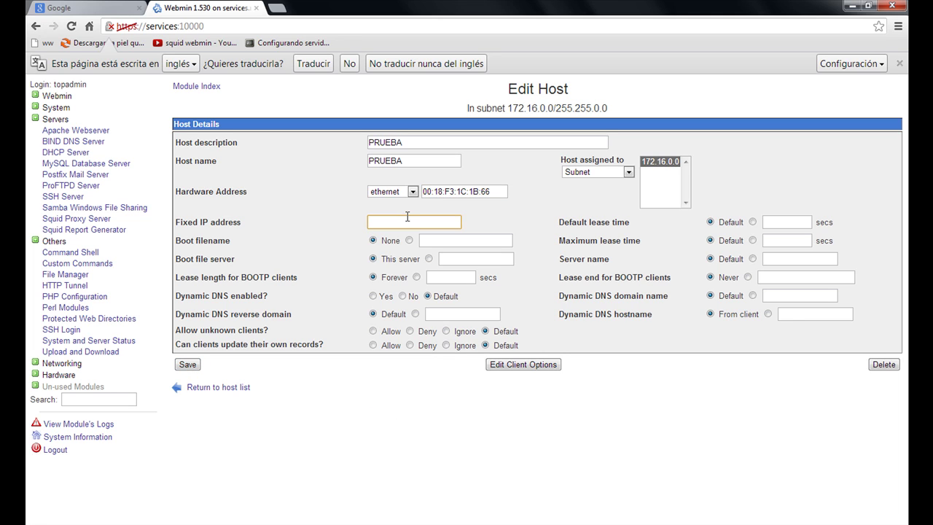
{"action": "type", "text": "172.1"}
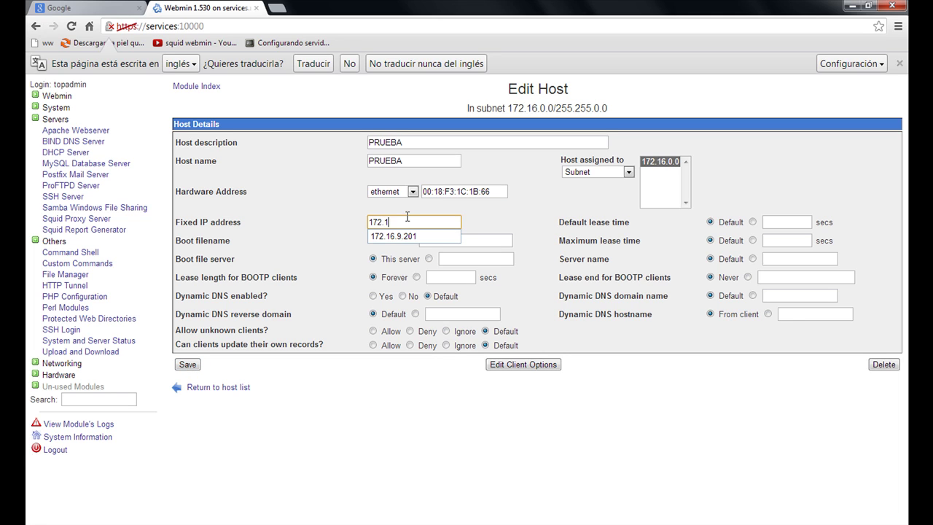
{"action": "type", "text": "6.9.201"}
{"action": "key", "text": "Down"}
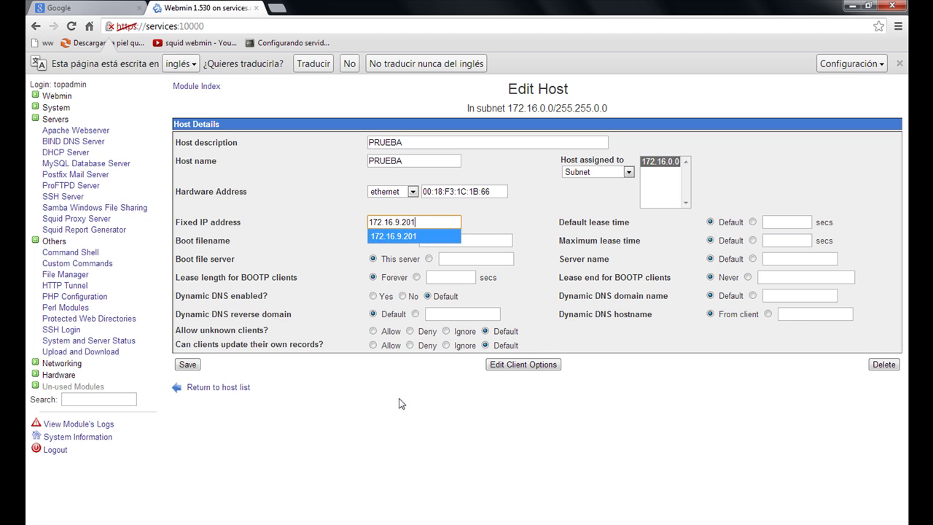
{"action": "left_click", "coordinate": [437, 379]}
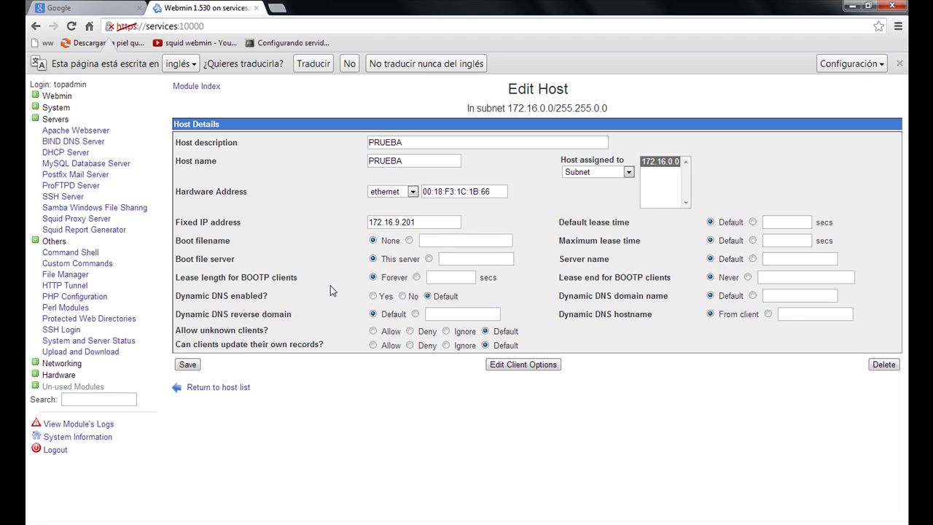
{"action": "left_click", "coordinate": [187, 364]}
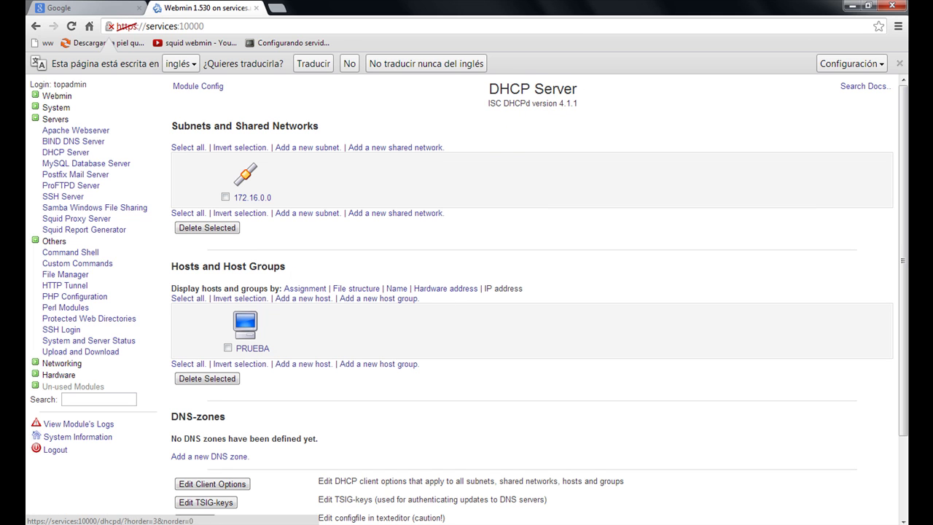
Step: Switch to Notepad++, add "hay que colocar los dos puntos entre los valores de la mac" after a blank line, and minimize the note
{"action": "key", "text": "alt+Tab"}
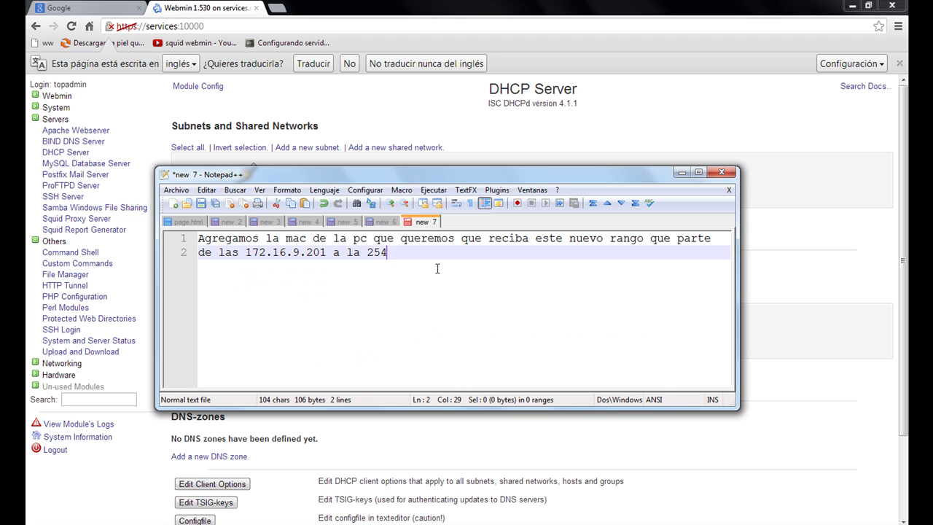
{"action": "key", "text": "Return"}
{"action": "key", "text": "Return"}
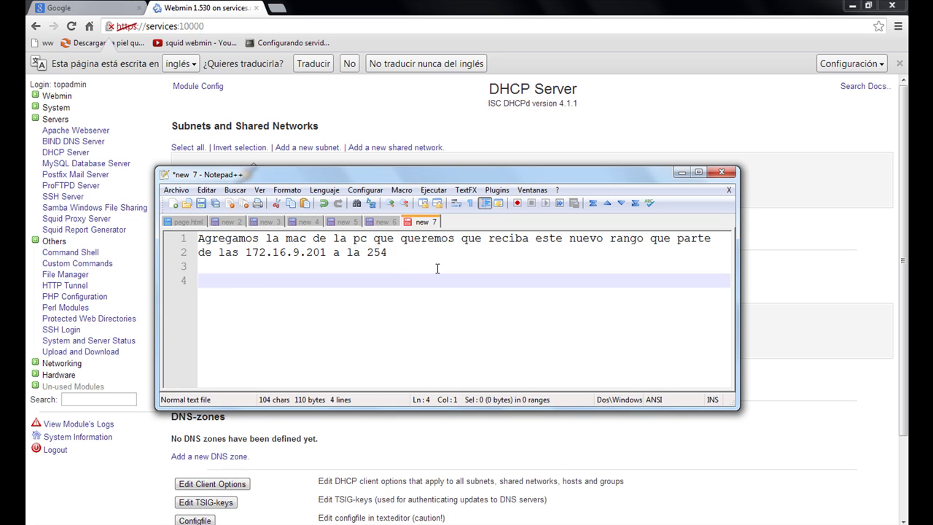
{"action": "type", "text": "hay que ocl"}
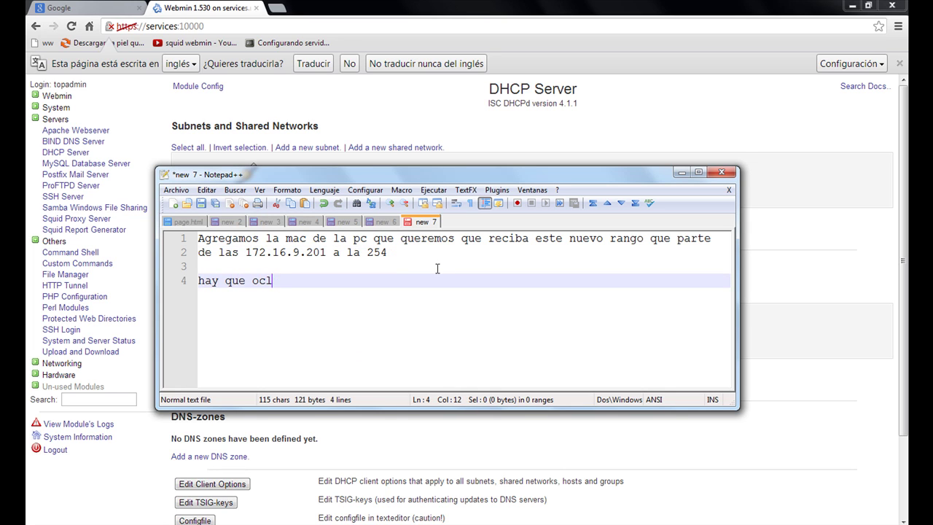
{"action": "key", "text": "BackSpace"}
{"action": "key", "text": "BackSpace"}
{"action": "key", "text": "BackSpace"}
{"action": "type", "text": "colocar los dos puntos "}
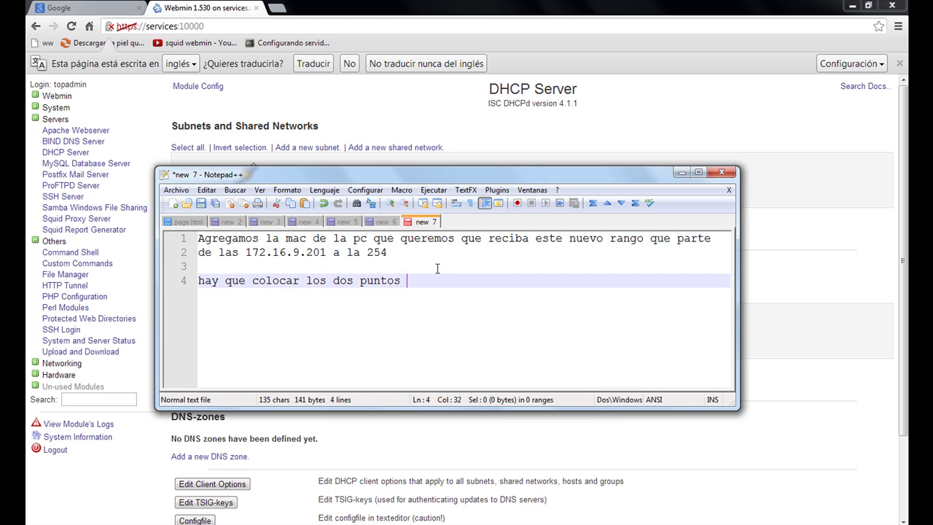
{"action": "type", "text": "entre los v"}
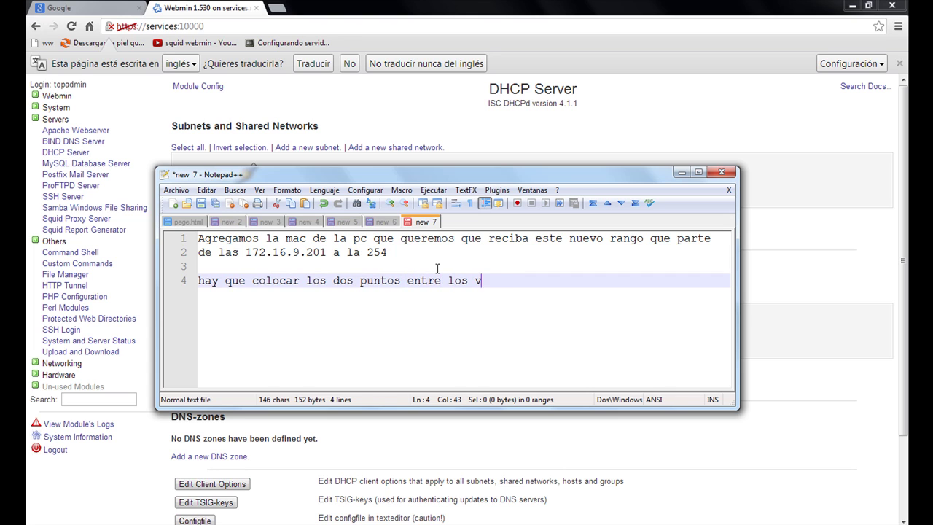
{"action": "type", "text": "alores de la mac"}
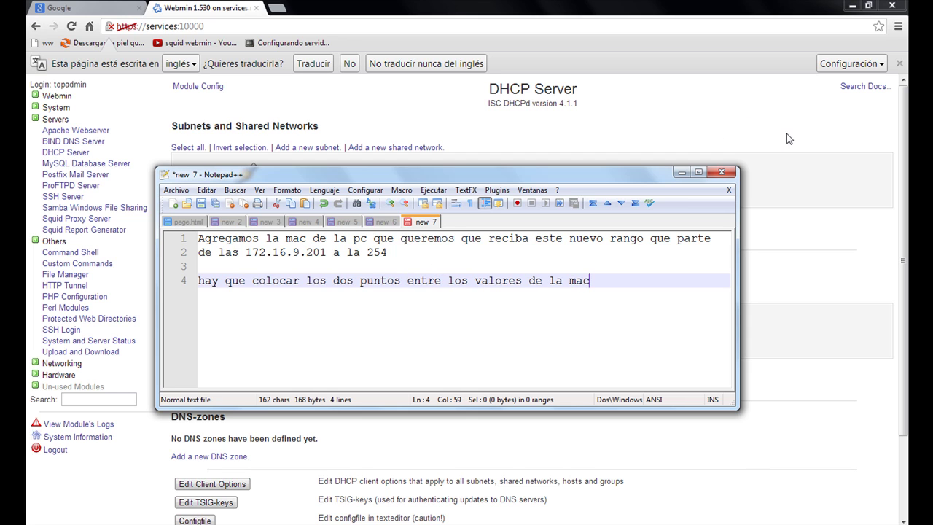
{"action": "left_click", "coordinate": [681, 172]}
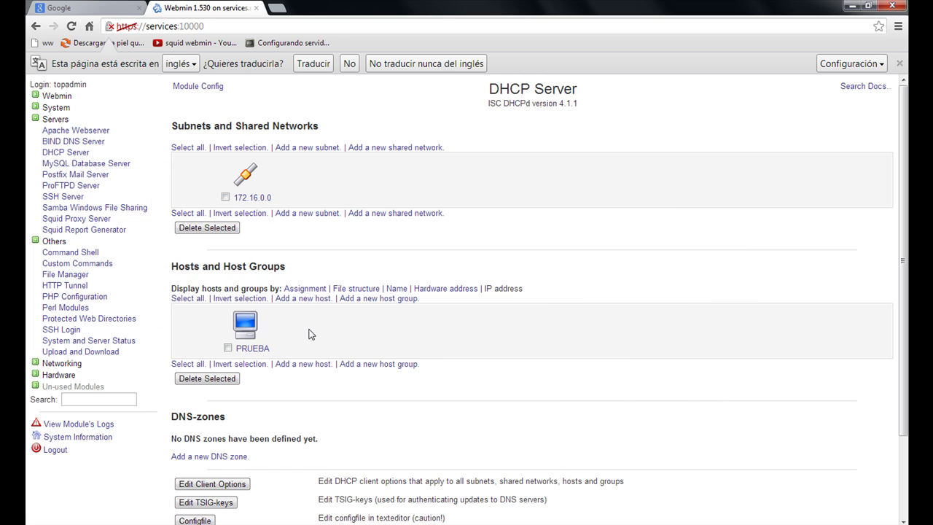
Step: Reopen the Notepad++ note, add the line "para ver como se configura podemos dirigirnos al archivos de configuracion", and minimize it again
{"action": "scroll", "coordinate": [321, 406], "scroll_direction": "down", "scroll_amount": 3}
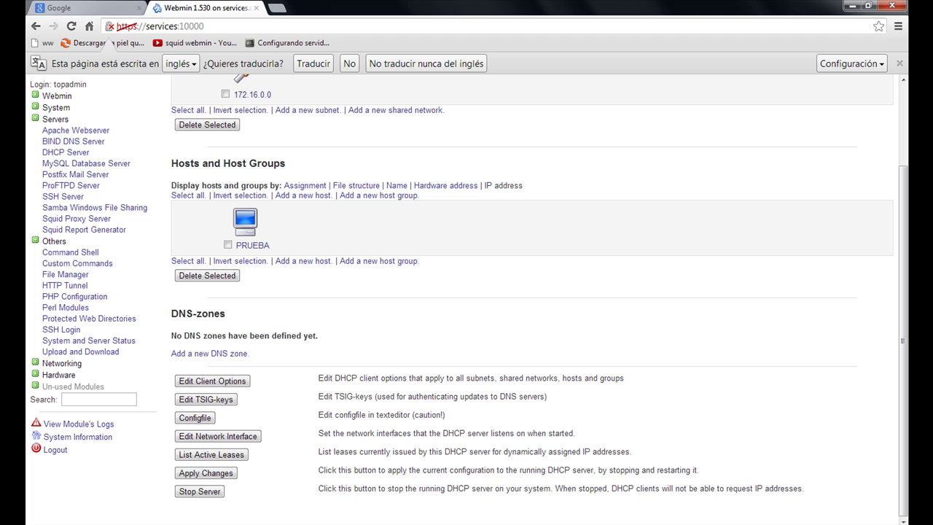
{"action": "left_click", "coordinate": [179, 479]}
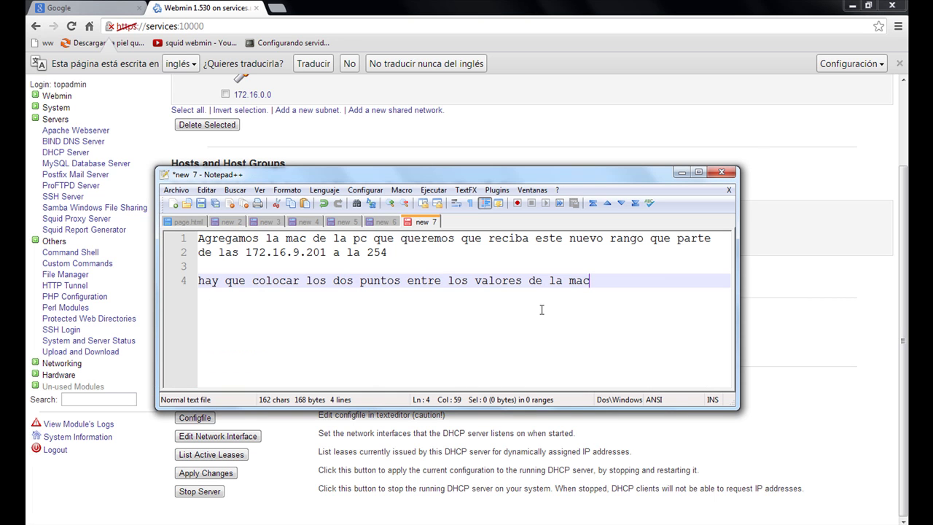
{"action": "key", "text": "Return"}
{"action": "type", "text": "p"}
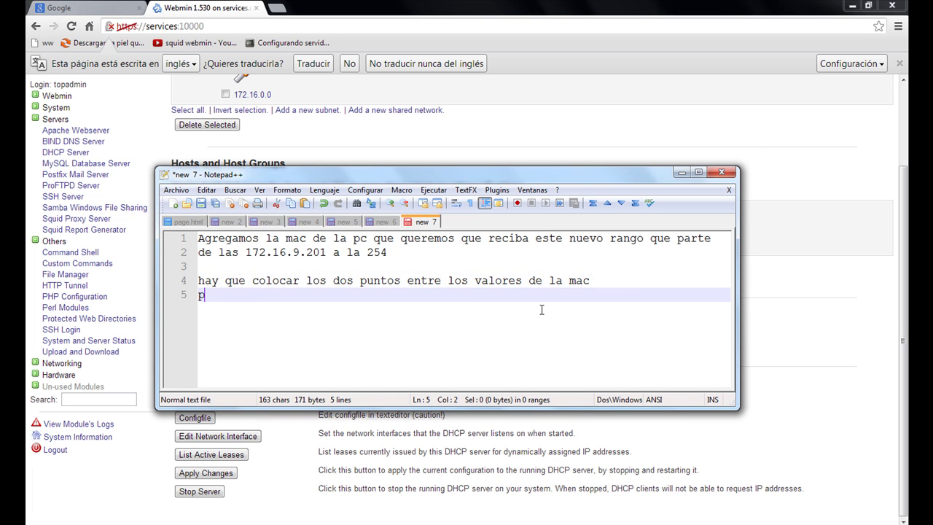
{"action": "type", "text": "ara ver como s"}
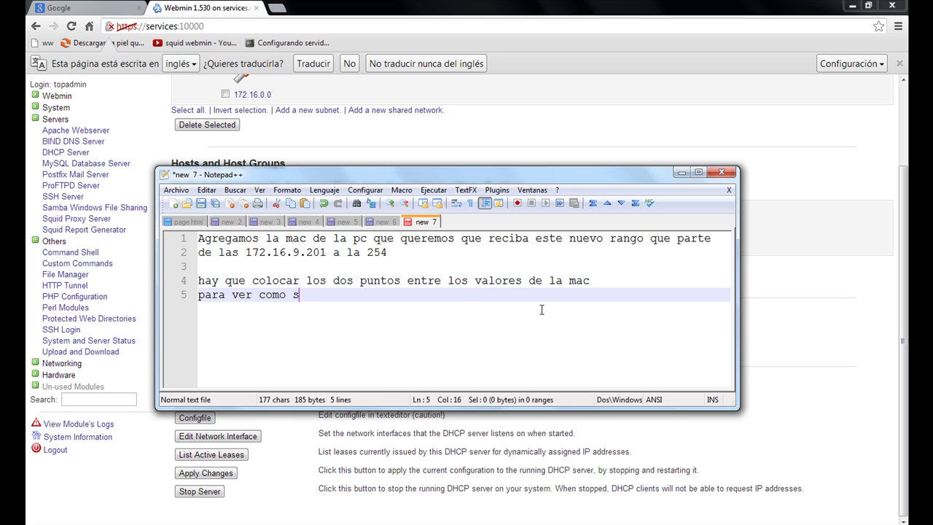
{"action": "type", "text": "e fonfigura"}
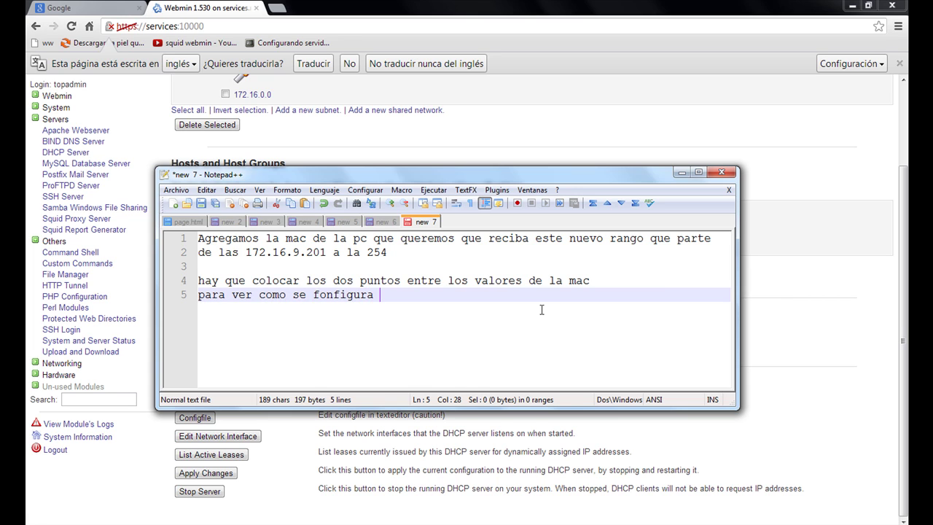
{"action": "key", "text": "BackSpace"}
{"action": "key", "text": "BackSpace"}
{"action": "key", "text": "BackSpace"}
{"action": "key", "text": "BackSpace"}
{"action": "key", "text": "BackSpace"}
{"action": "key", "text": "BackSpace"}
{"action": "key", "text": "BackSpace"}
{"action": "key", "text": "BackSpace"}
{"action": "key", "text": "BackSpace"}
{"action": "type", "text": "configura podemos diri"}
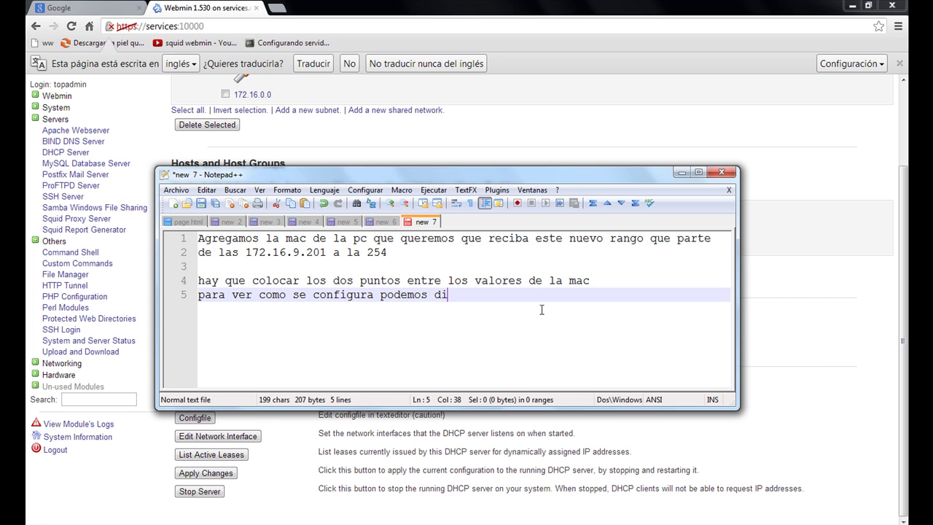
{"action": "type", "text": "nos al archi"}
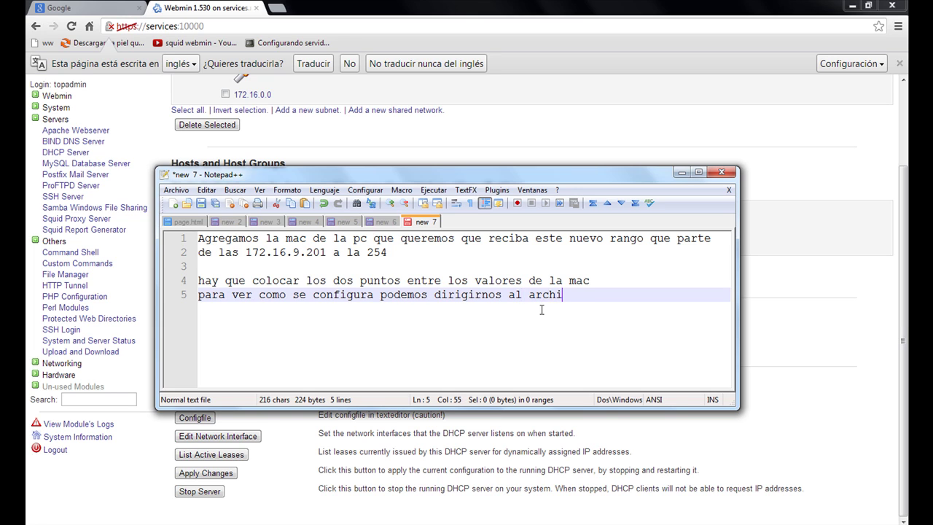
{"action": "type", "text": "vos de configuracio"}
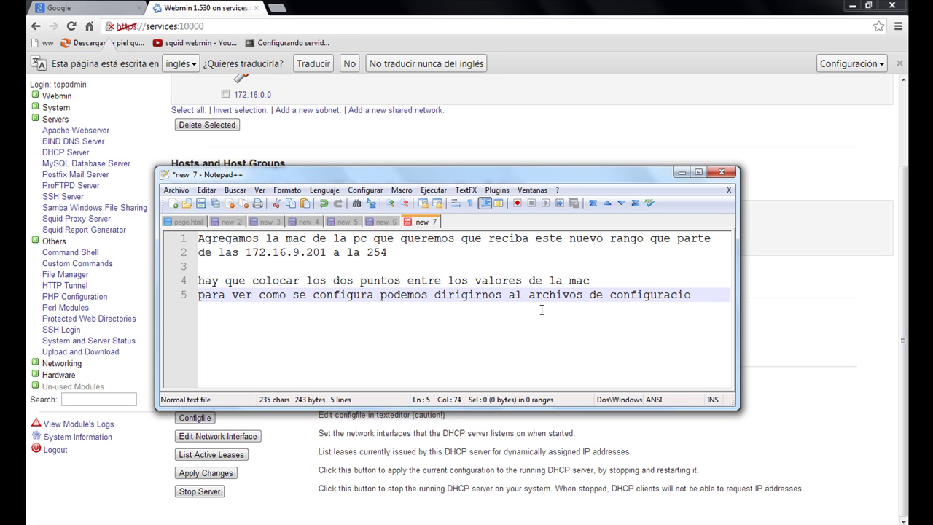
{"action": "type", "text": "n"}
{"action": "left_click_drag", "start_coordinate": [570, 176], "coordinate": [635, 96]}
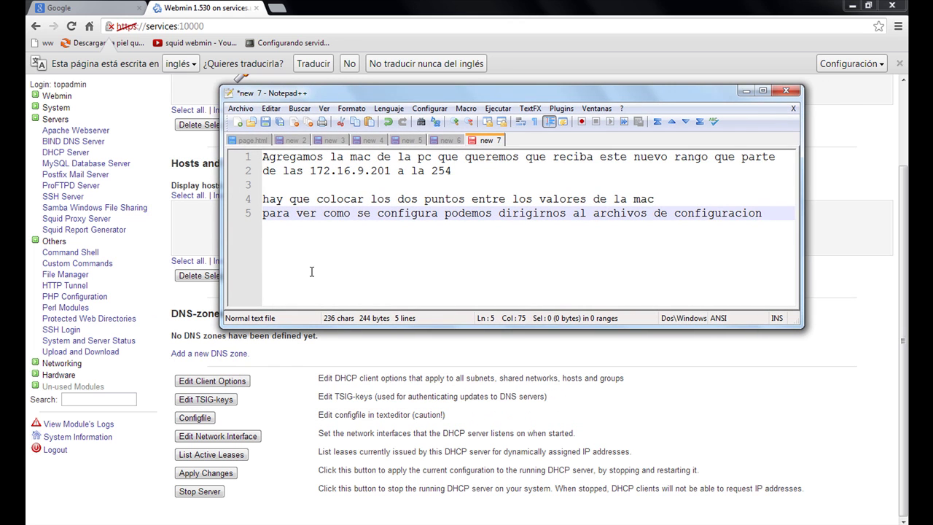
{"action": "left_click", "coordinate": [745, 90]}
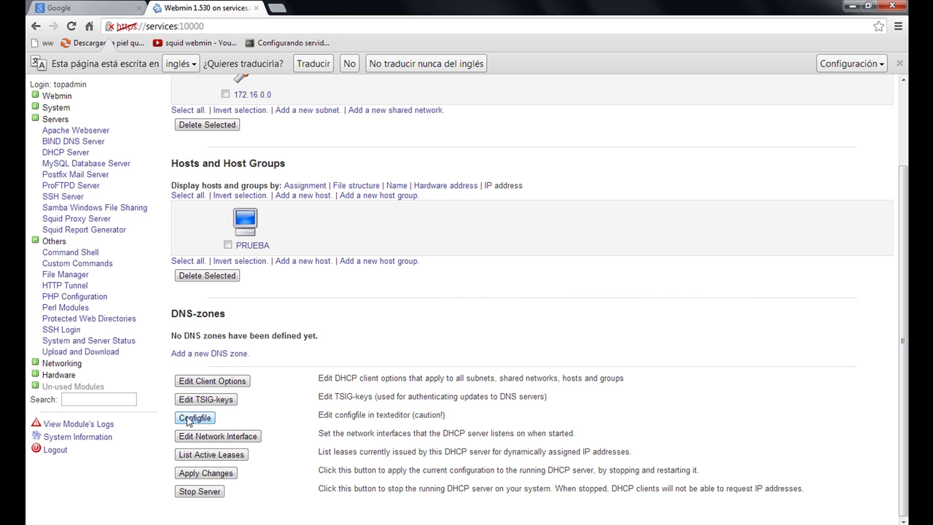
Step: Open the DHCP server's configuration file and examine the hardware and fixed-address lines of the PRUEBA host entry
{"action": "left_click", "coordinate": [188, 419]}
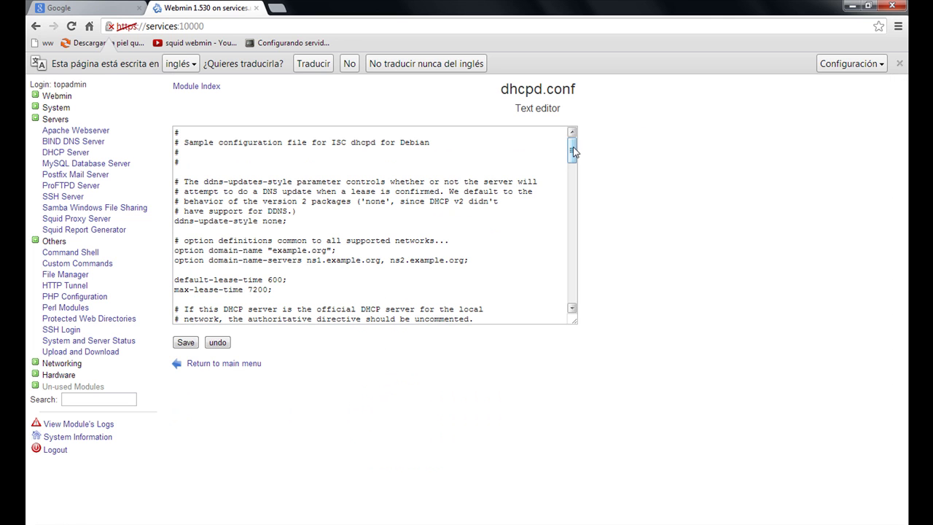
{"action": "left_click_drag", "start_coordinate": [571, 149], "coordinate": [575, 296]}
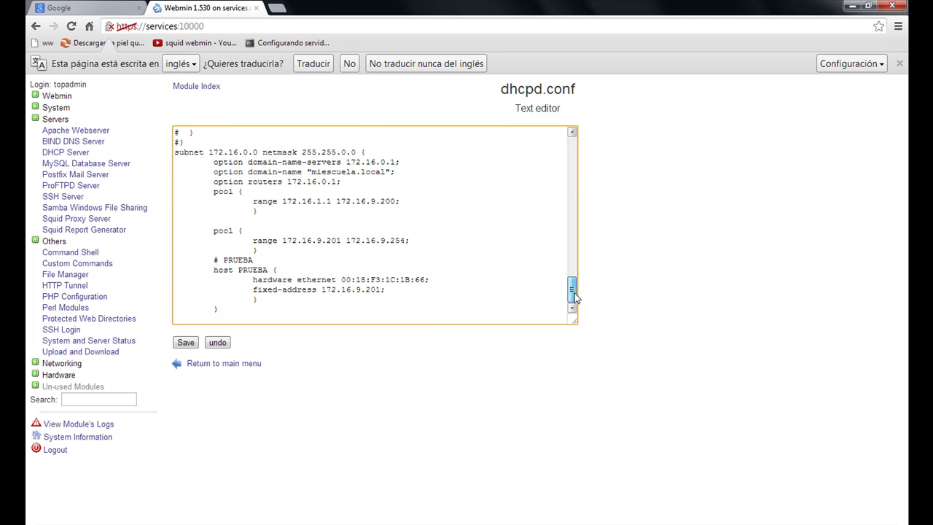
{"action": "left_click_drag", "start_coordinate": [253, 280], "coordinate": [380, 294]}
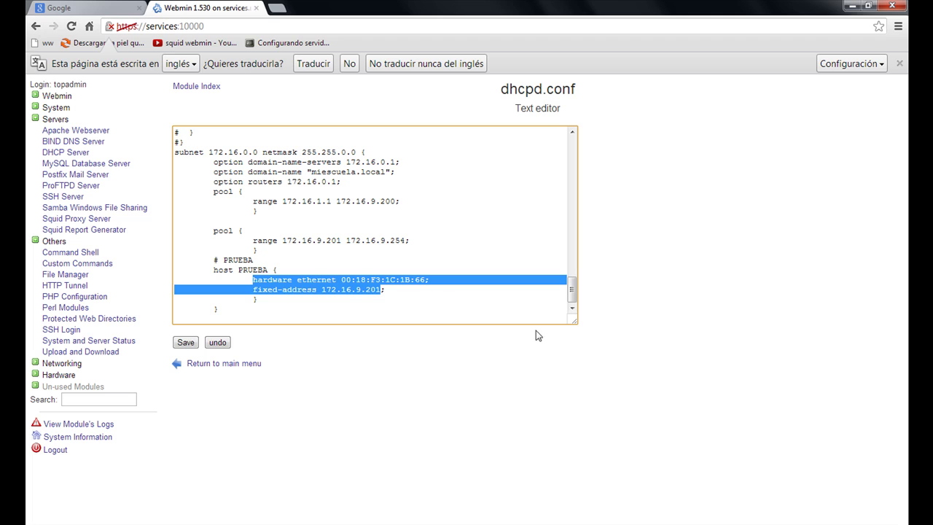
{"action": "left_click", "coordinate": [631, 305]}
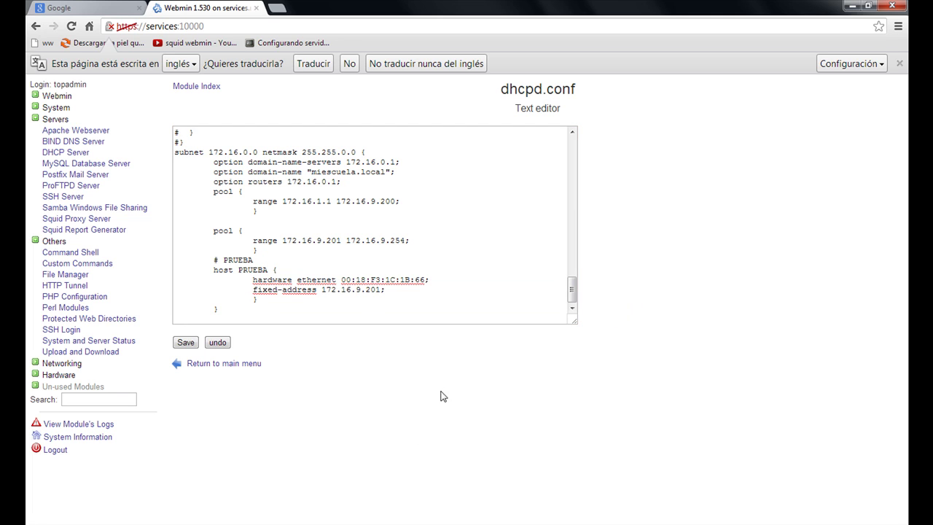
Step: Return to the DHCP server's main page, switch to the Notepad++ note and add the line "aplicamos los cambios"
{"action": "left_click", "coordinate": [212, 366]}
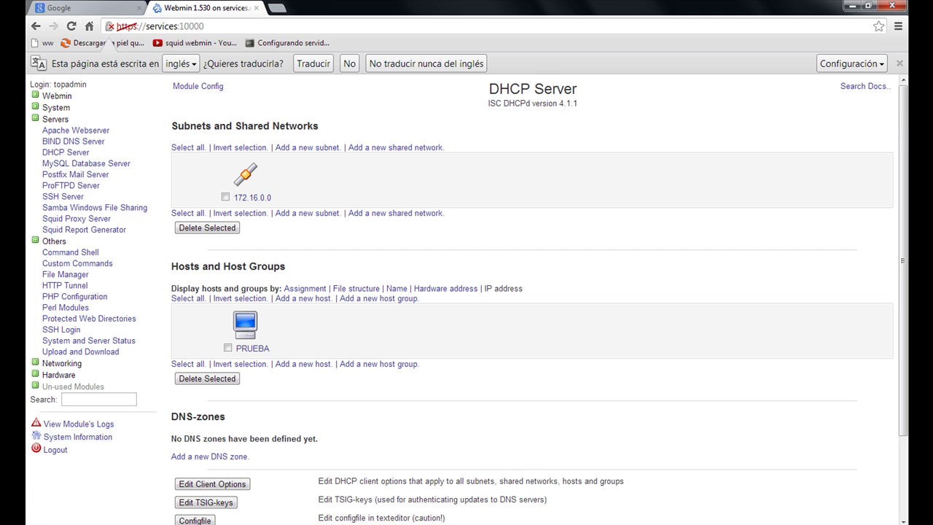
{"action": "key", "text": "alt+Tab"}
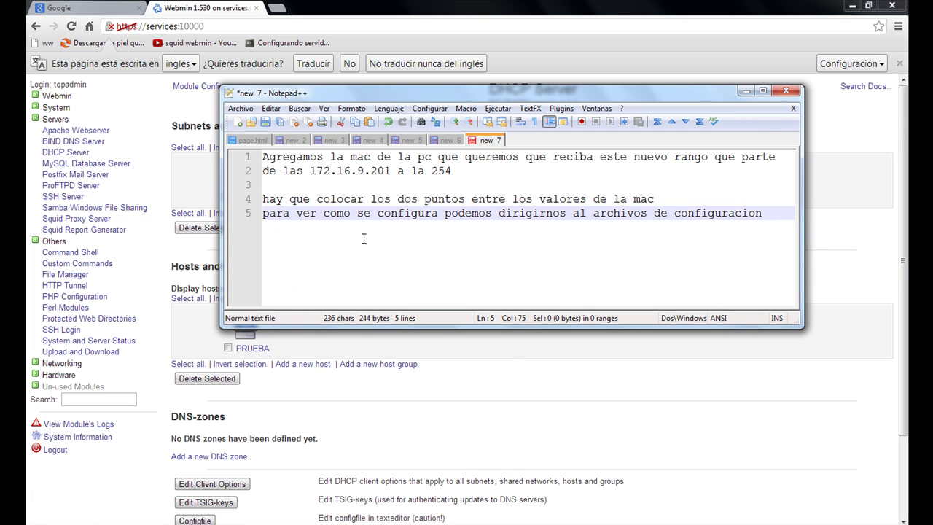
{"action": "key", "text": "Return"}
{"action": "type", "text": "a"}
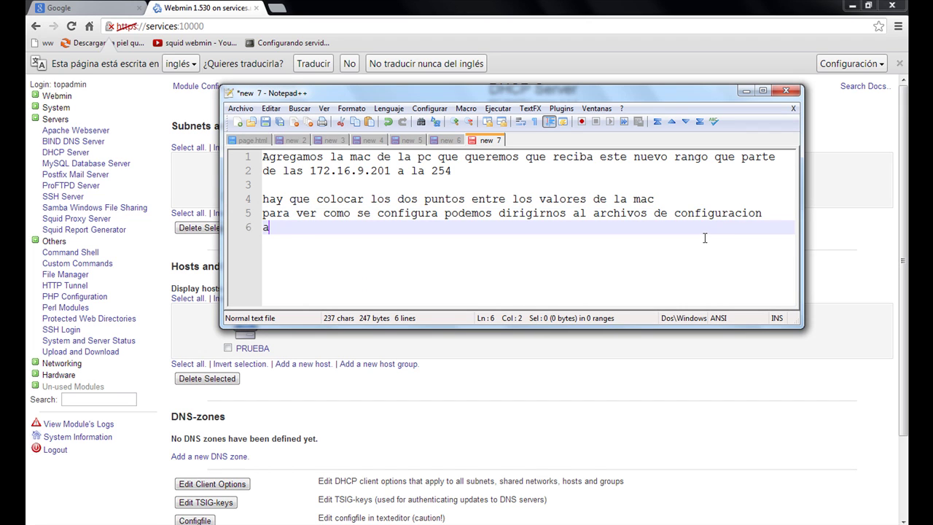
{"action": "type", "text": "plicamos los cambios"}
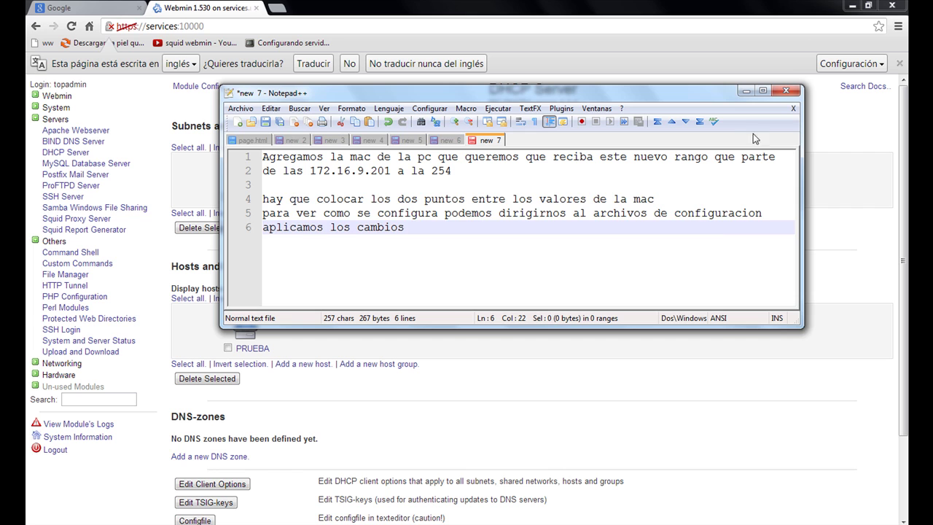
Step: Minimize the note and apply the current configuration to the running DHCP server
{"action": "left_click", "coordinate": [744, 90]}
{"action": "scroll", "coordinate": [447, 335], "scroll_direction": "down", "scroll_amount": 3}
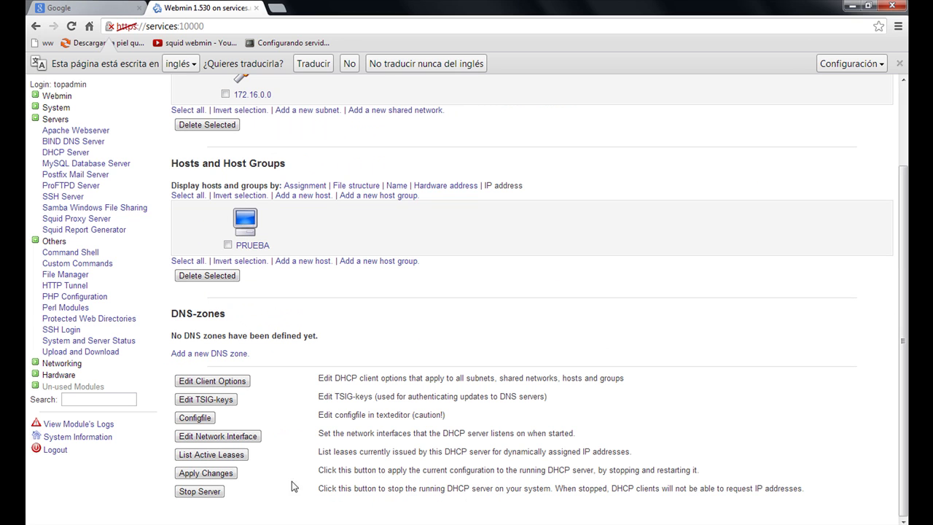
{"action": "left_click", "coordinate": [212, 474]}
Step: Switch back to the Notepad++ note and begin a new line with "ahora voy a renovar"
{"action": "key", "text": "alt+Tab"}
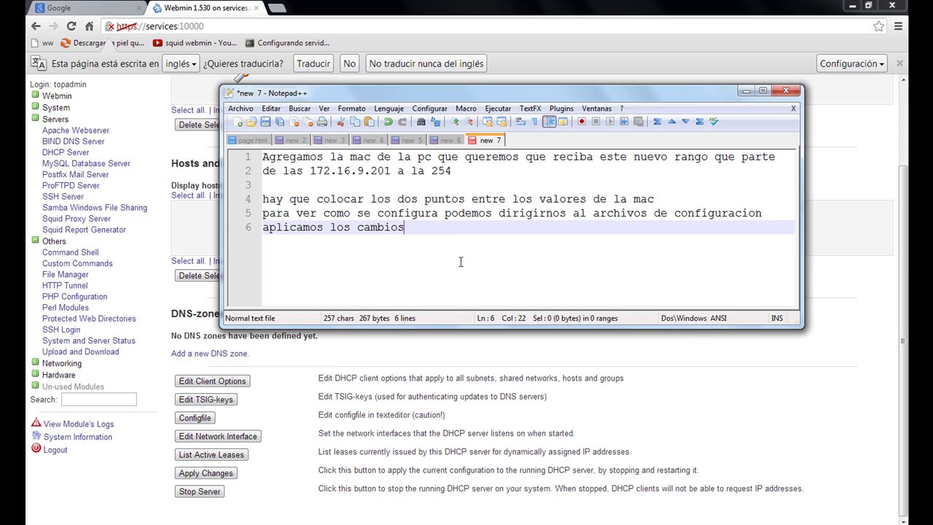
{"action": "key", "text": "Return"}
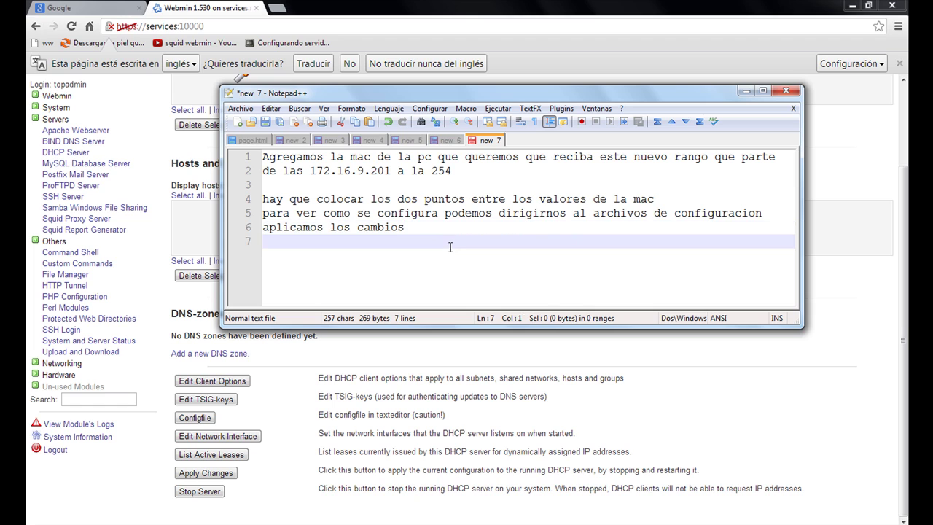
{"action": "type", "text": "ahora voy a "}
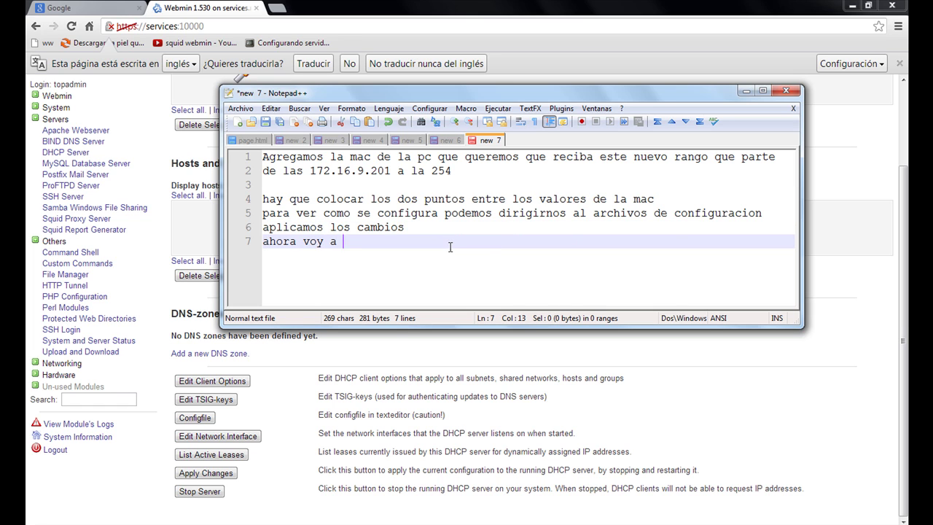
{"action": "type", "text": "renovar"}
{"action": "key", "text": "BackSpace"}
{"action": "key", "text": "BackSpace"}
{"action": "key", "text": "BackSpace"}
{"action": "key", "text": "BackSpace"}
{"action": "key", "text": "BackSpace"}
{"action": "key", "text": "BackSpace"}
{"action": "key", "text": "BackSpace"}
{"action": "type", "text": "d"}
{"action": "key", "text": "BackSpace"}
{"action": "type", "text": "renova"}
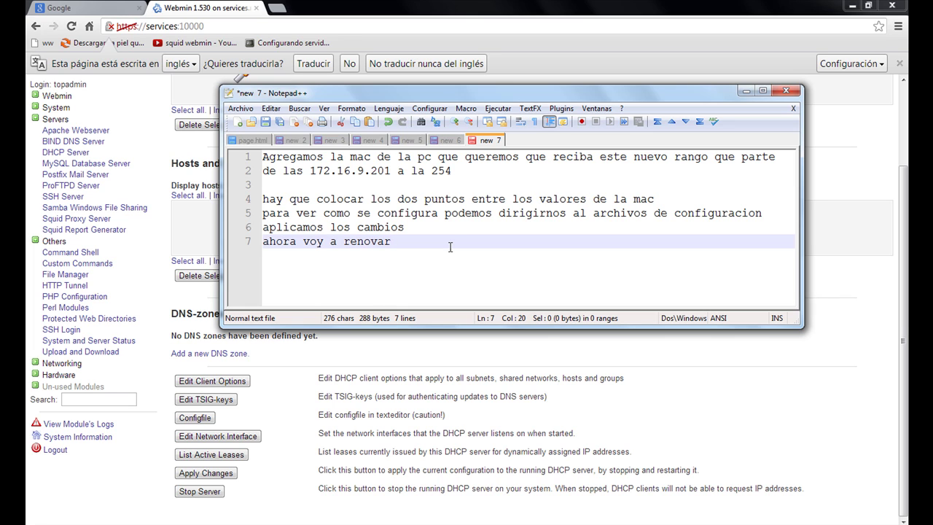